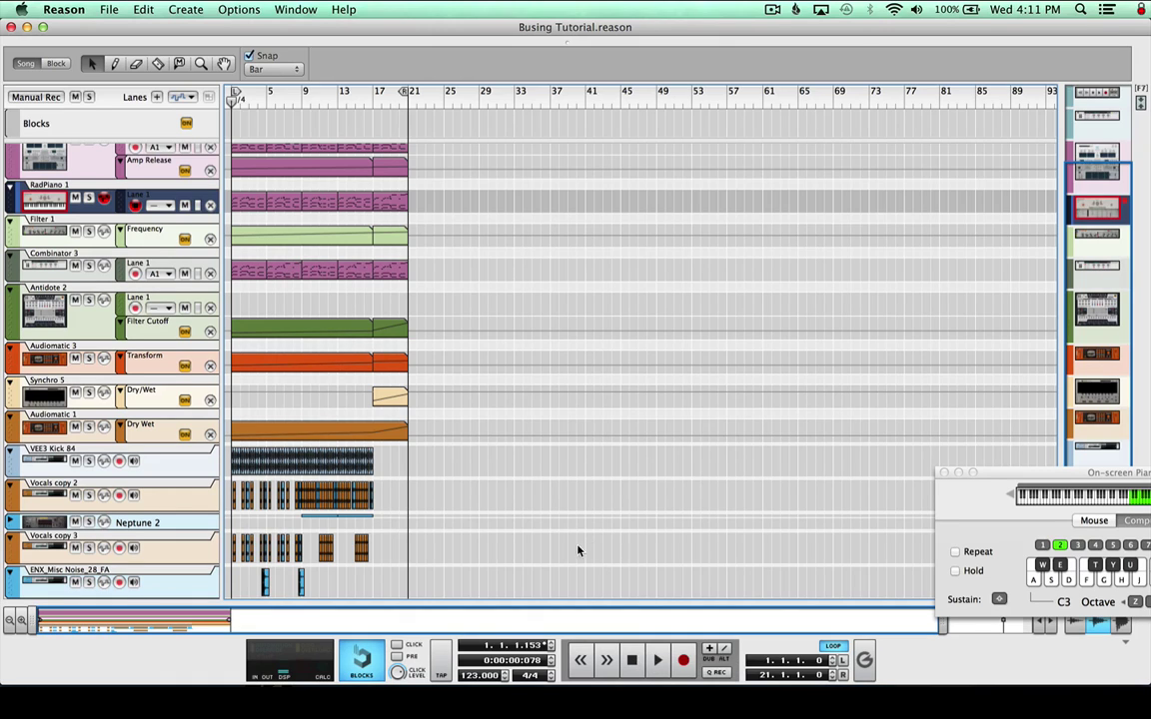
scroll(634, 484, up, 3)
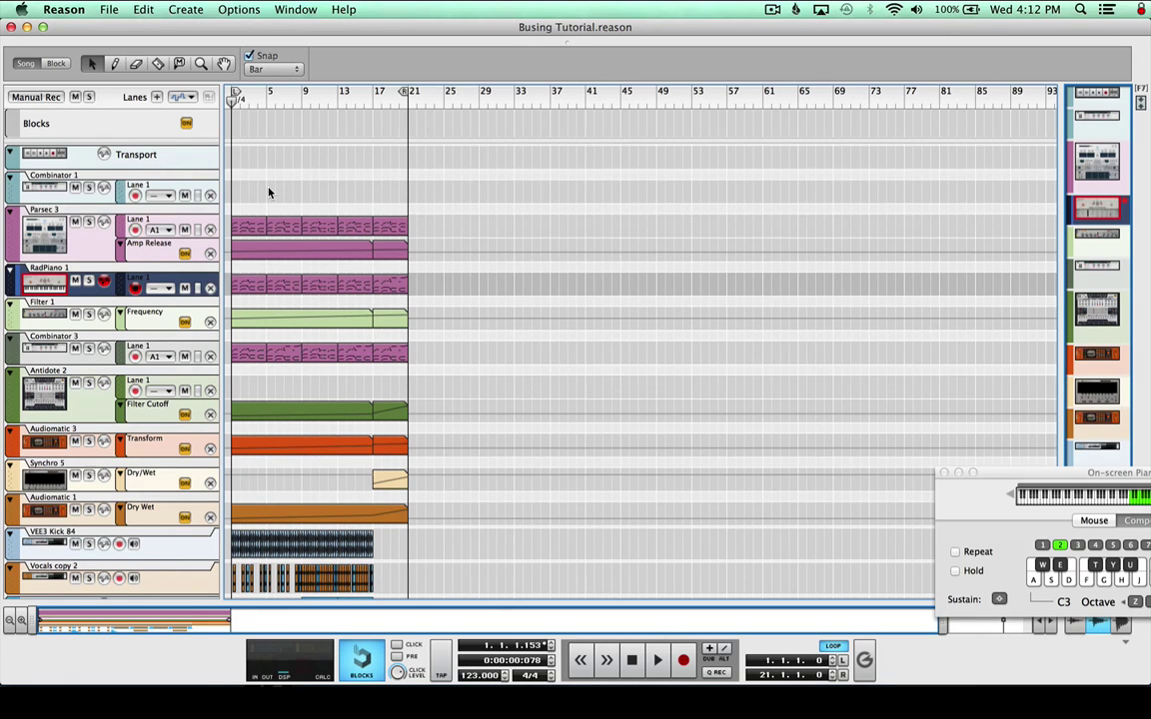
scroll(521, 316, down, 4)
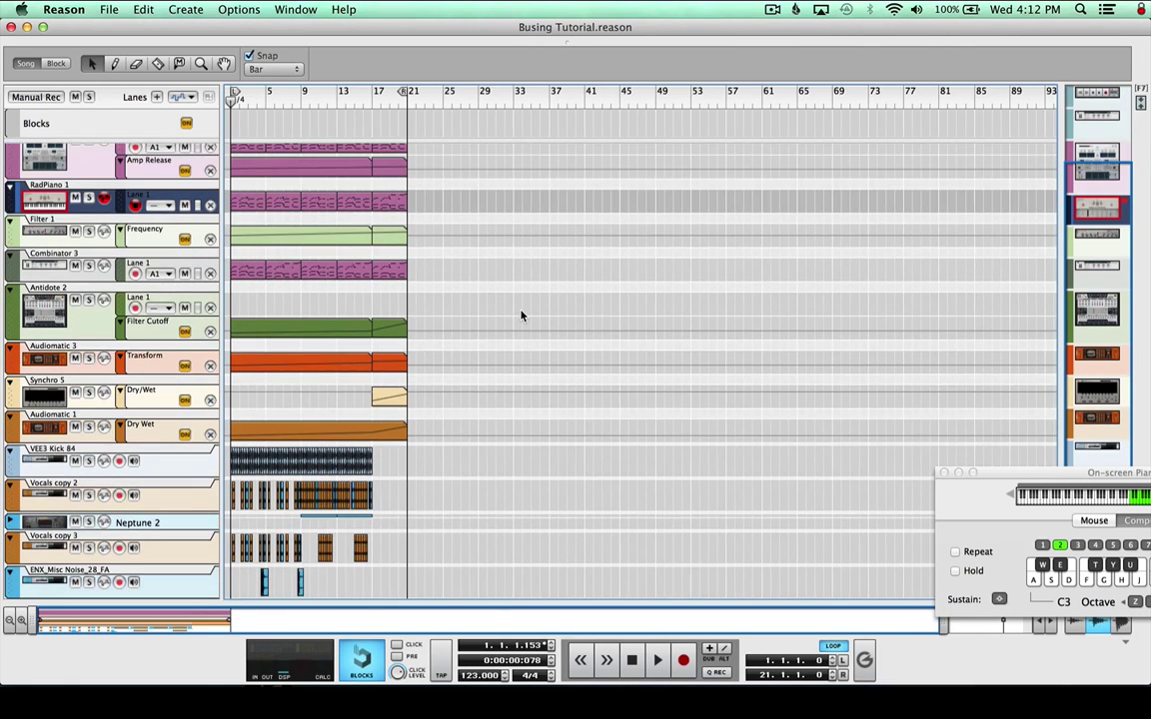
scroll(520, 316, up, 4)
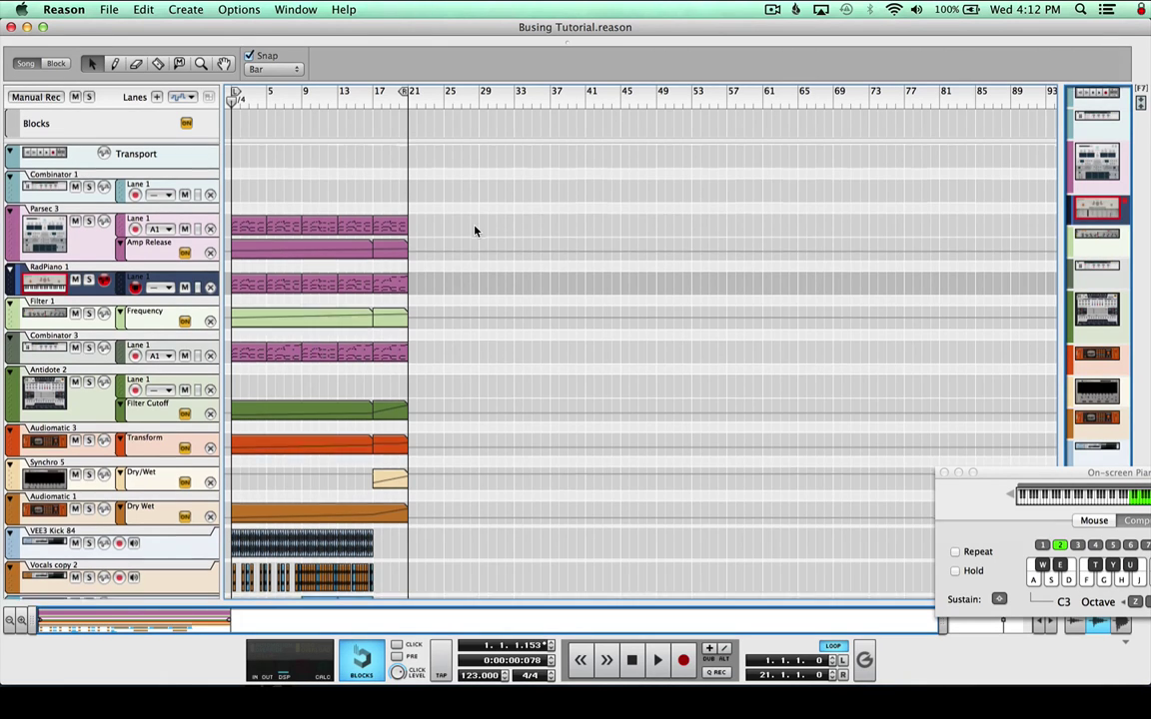
scroll(474, 230, down, 3)
scroll(375, 96, up, 3)
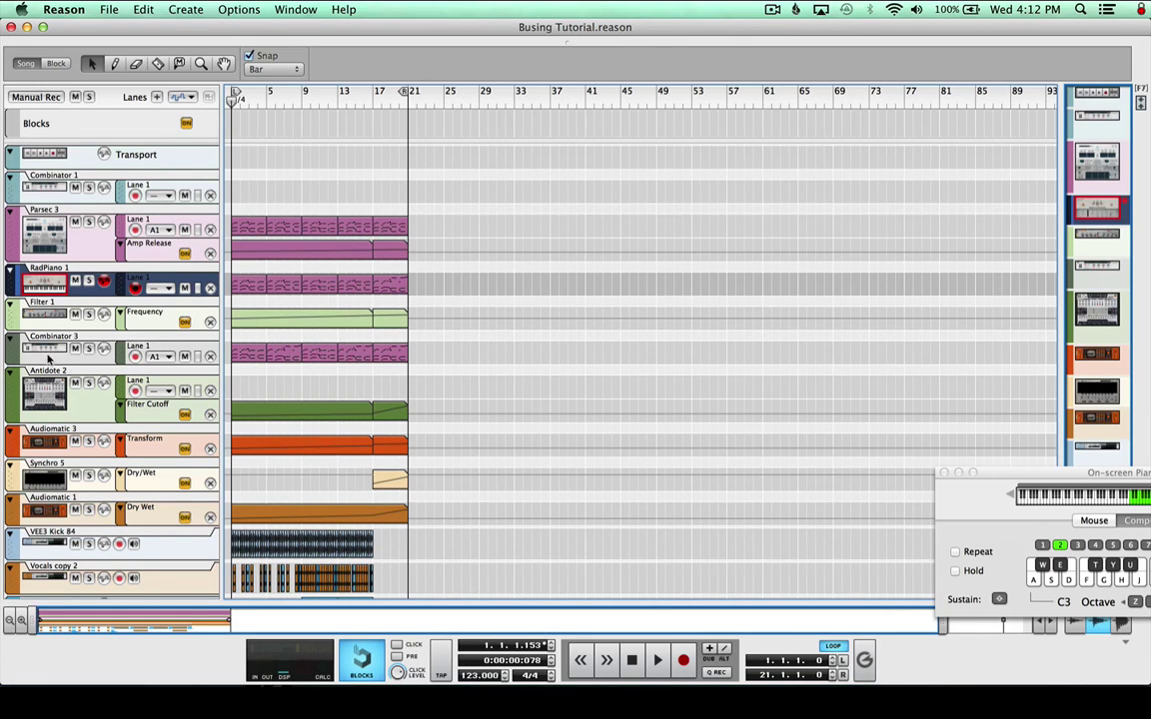
Show the rack at the Parsec 3 device and examine the device chains down to the Synths bus channel.
click(48, 212)
click(295, 9)
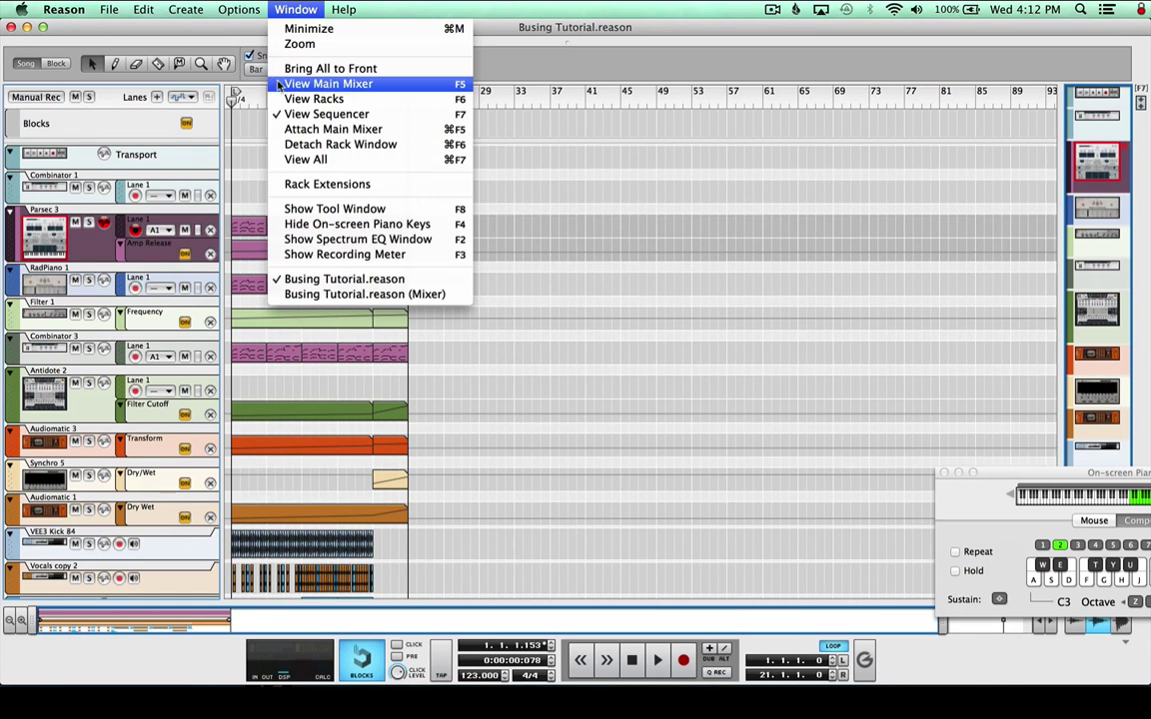
click(313, 99)
scroll(257, 325, down, 10)
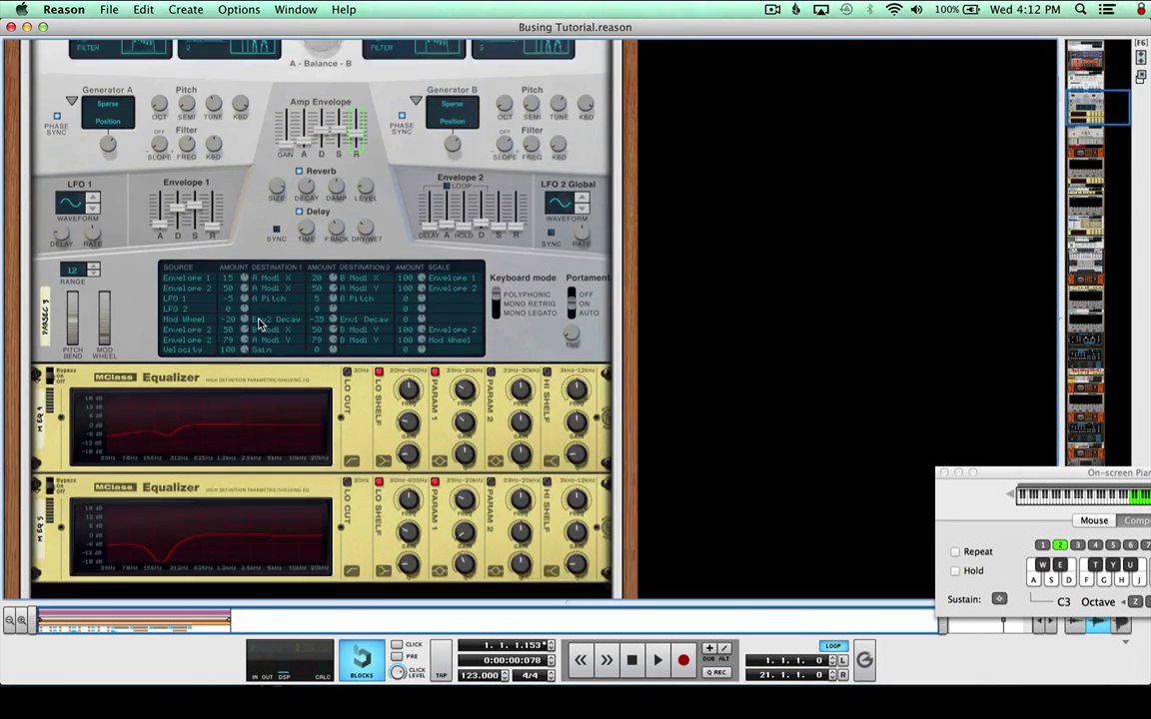
scroll(257, 325, down, 5)
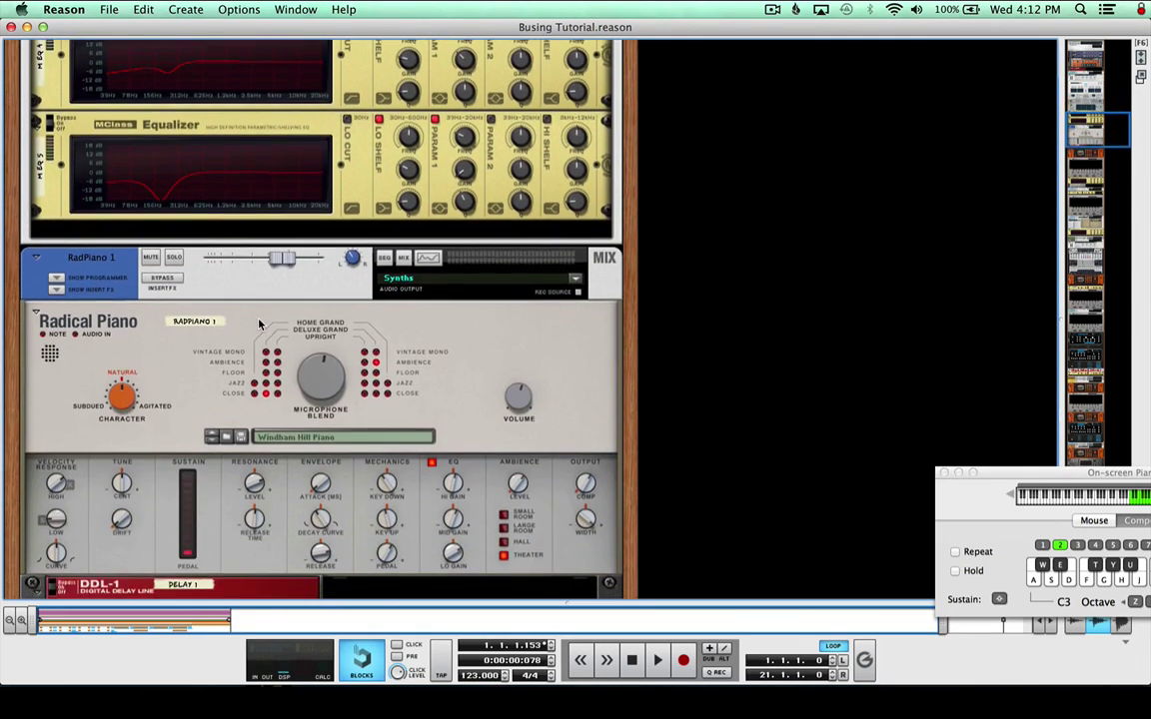
scroll(258, 325, down, 1)
scroll(263, 290, down, 20)
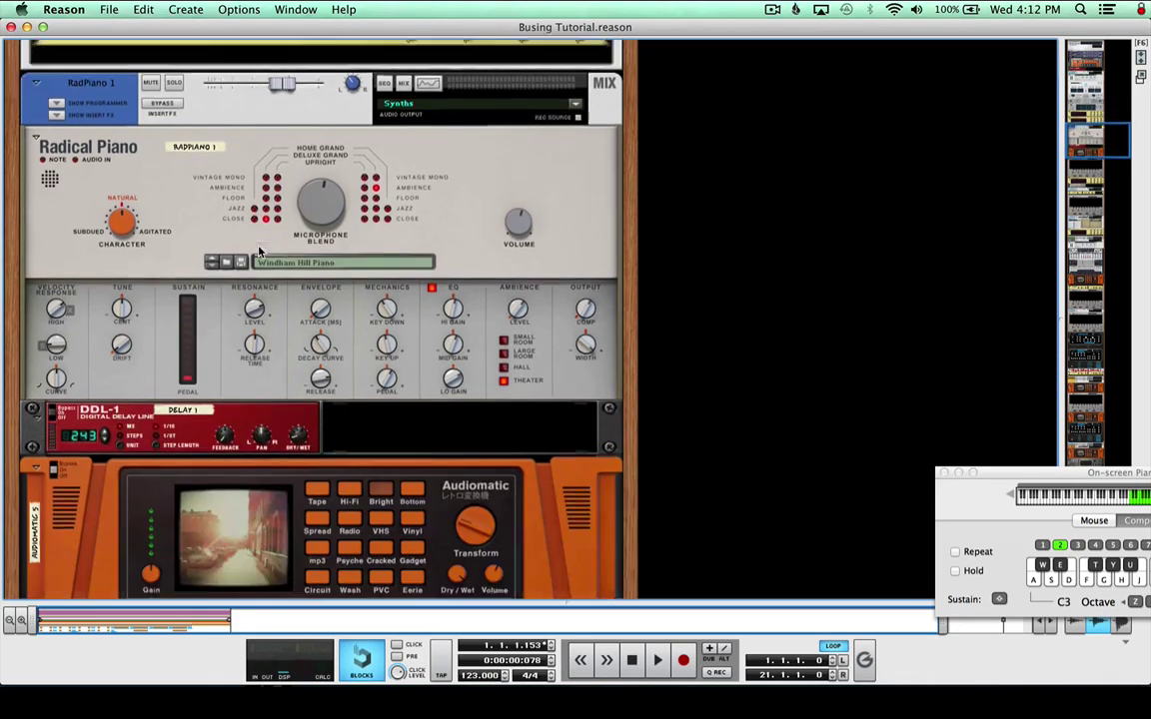
scroll(258, 250, down, 20)
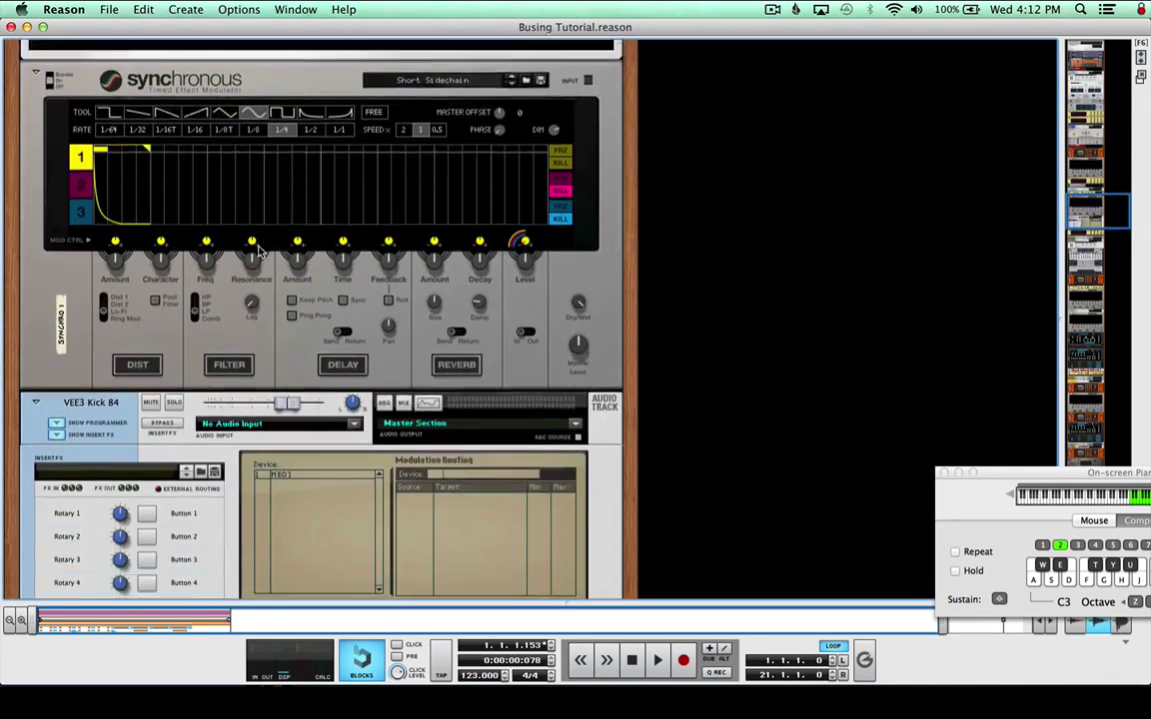
scroll(258, 251, down, 20)
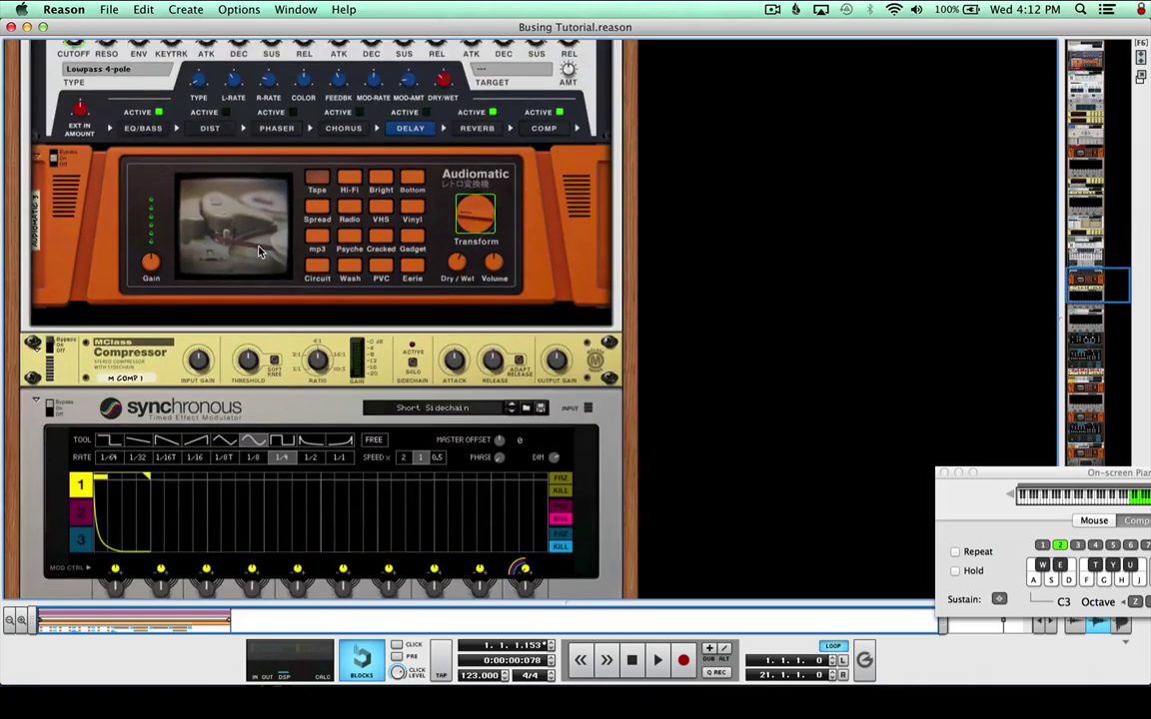
scroll(257, 251, down, 20)
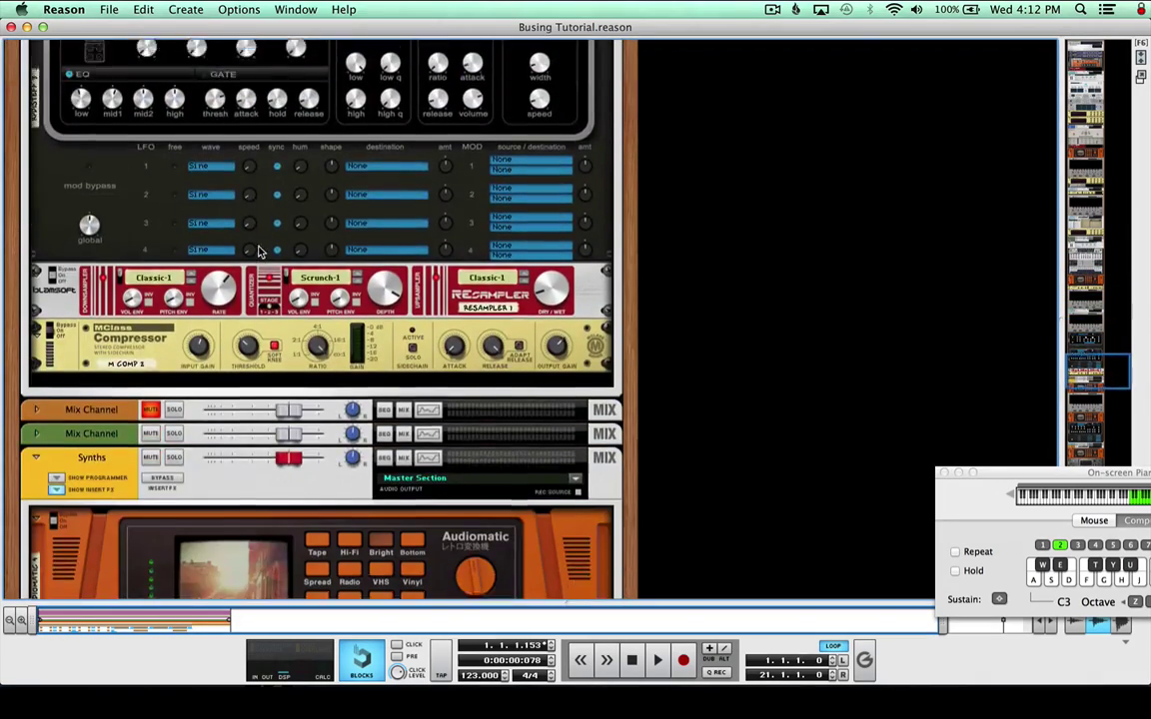
scroll(207, 292, down, 5)
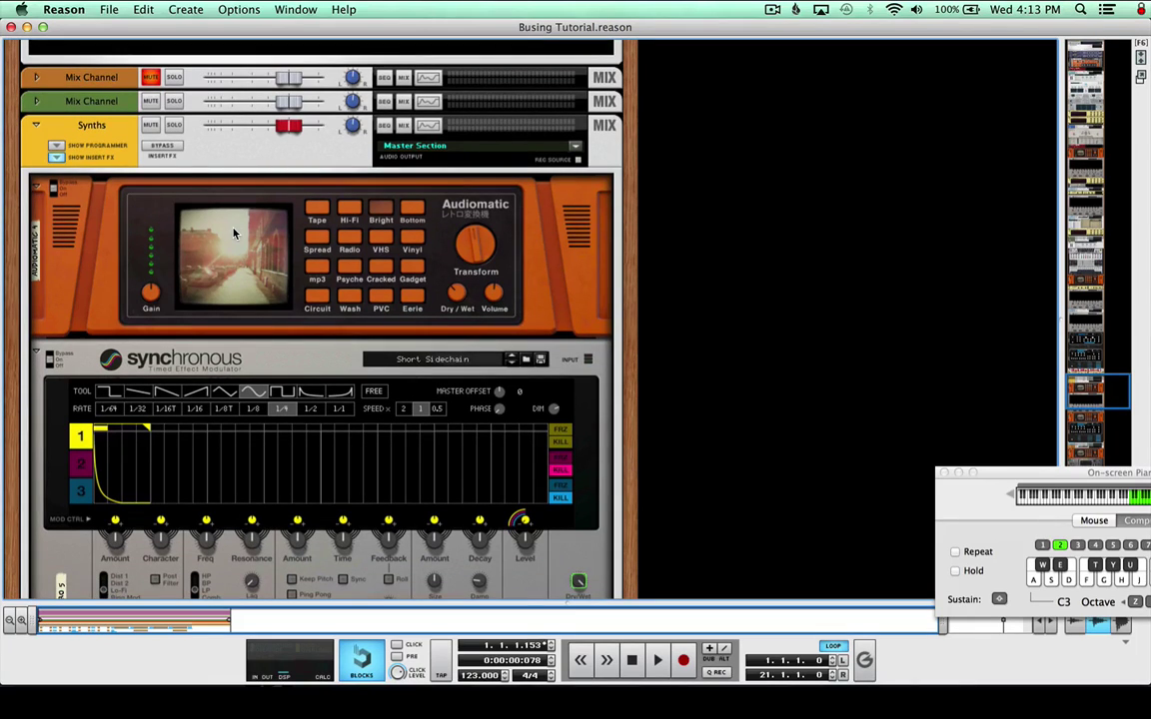
Play the song with the Synths bus soloed, examine its insert effects, stop playback and clear the solo.
click(173, 125)
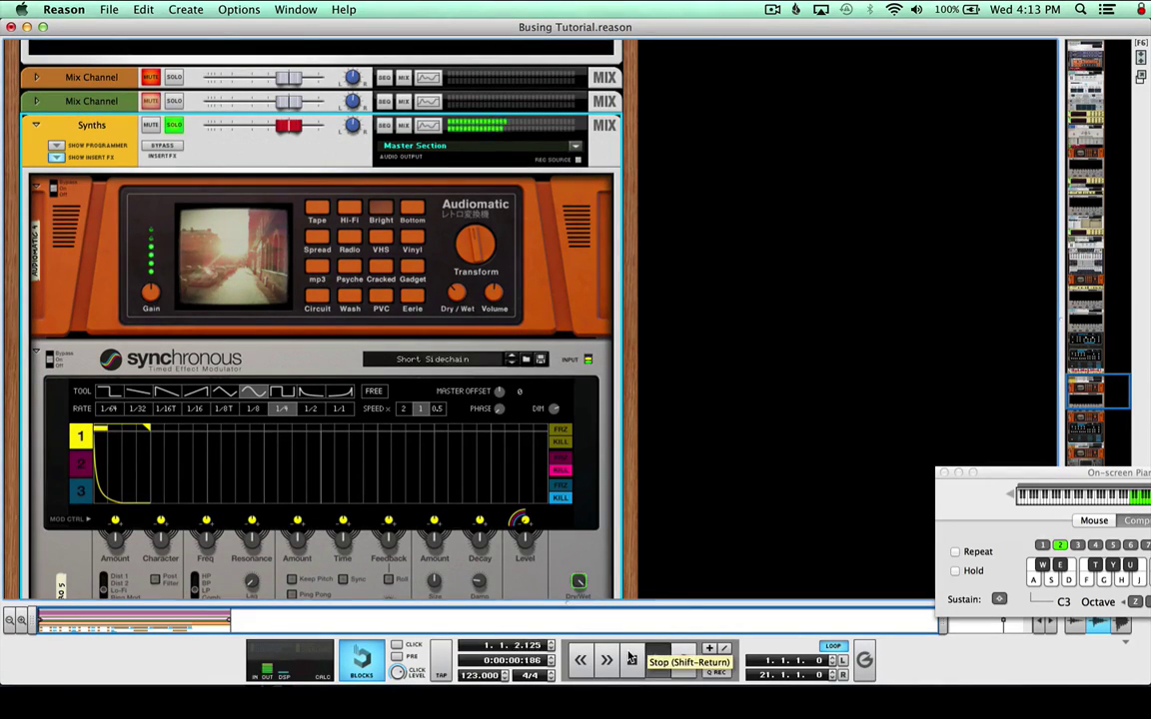
click(657, 659)
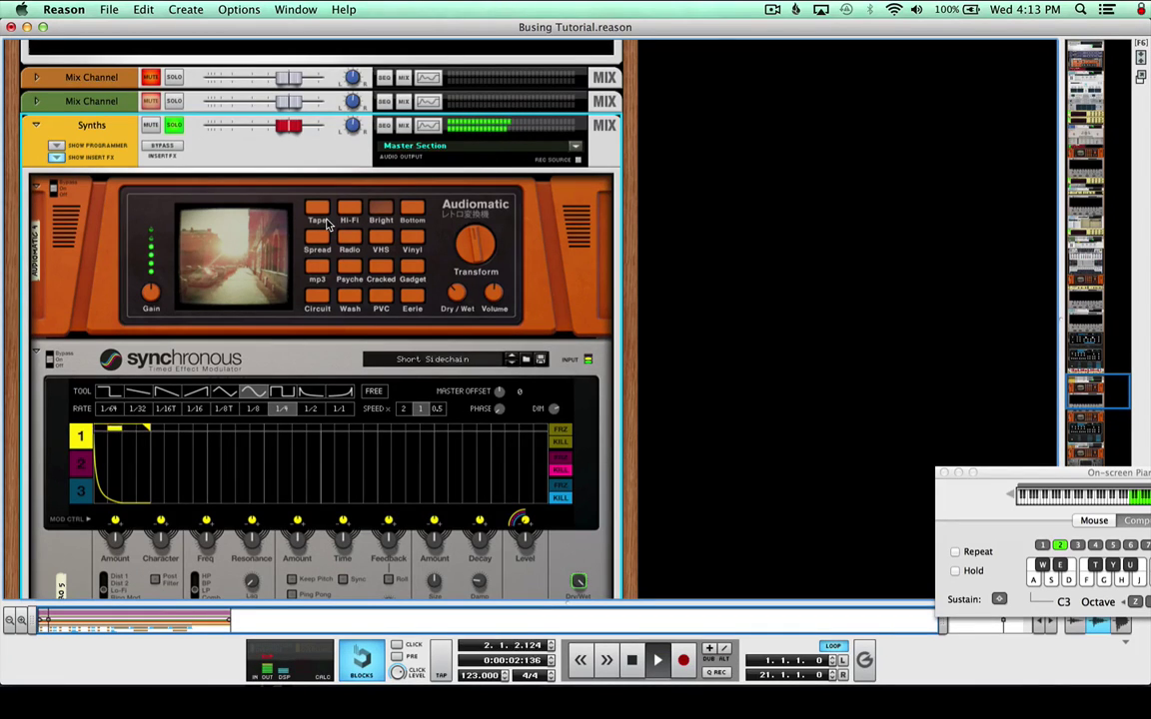
scroll(326, 225, down, 3)
scroll(326, 224, up, 1)
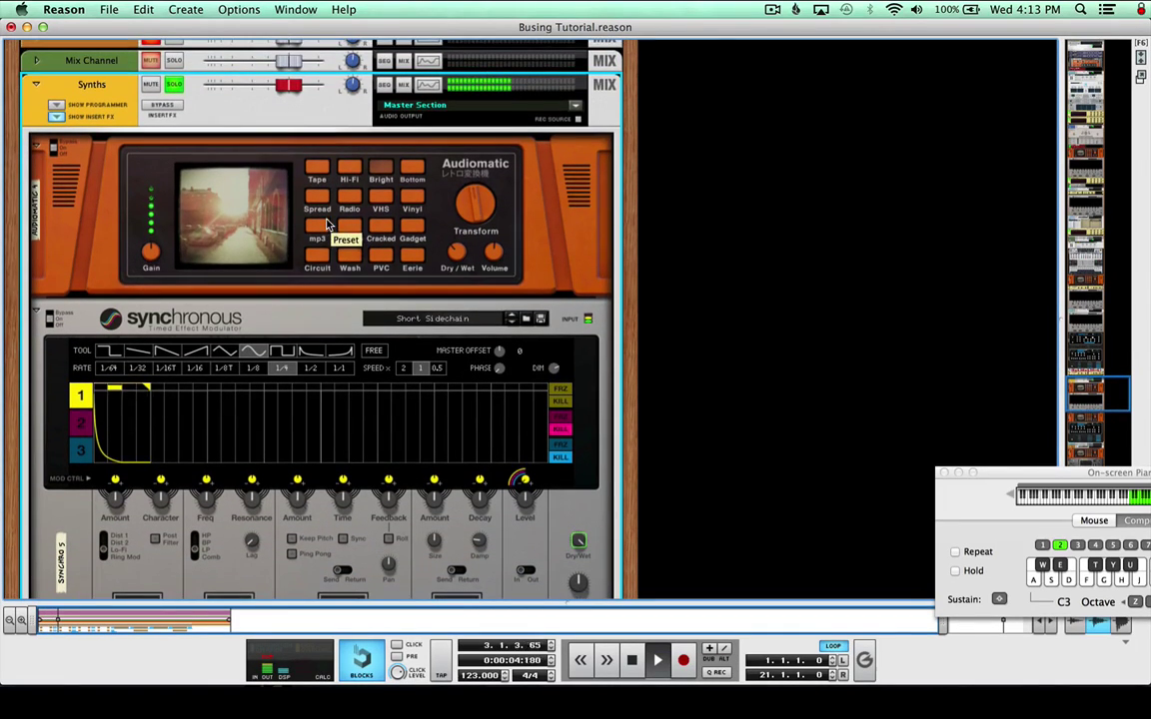
scroll(193, 196, down, 5)
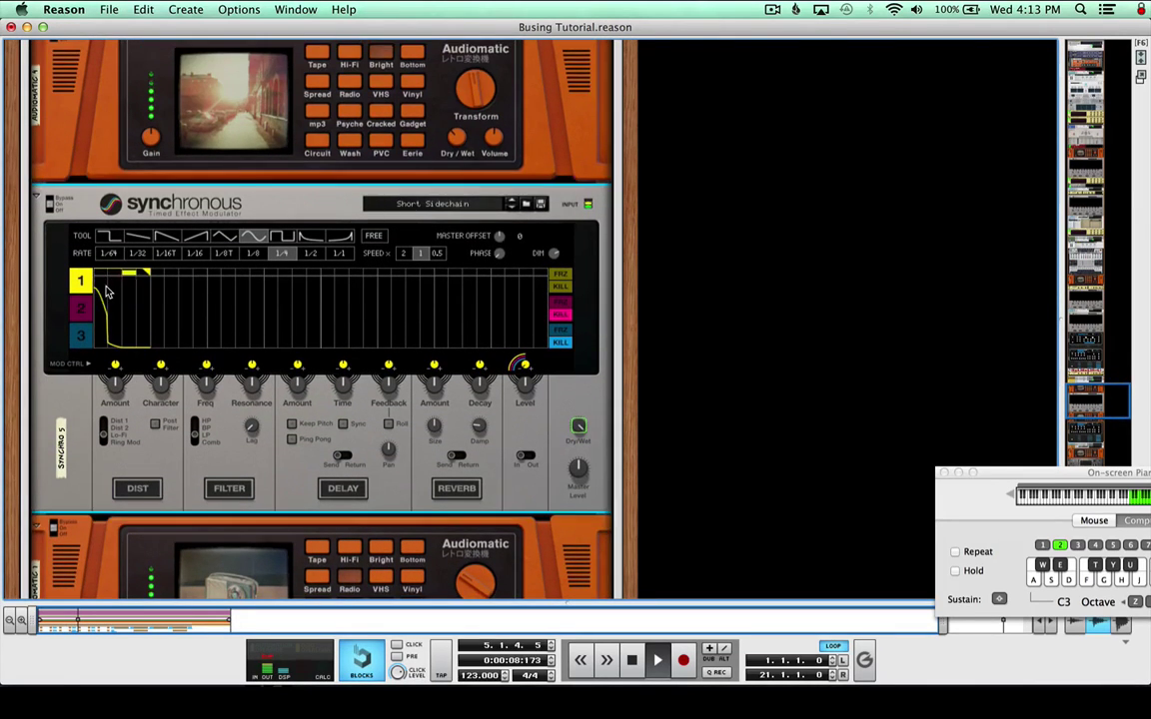
scroll(84, 398, down, 10)
scroll(83, 398, down, 4)
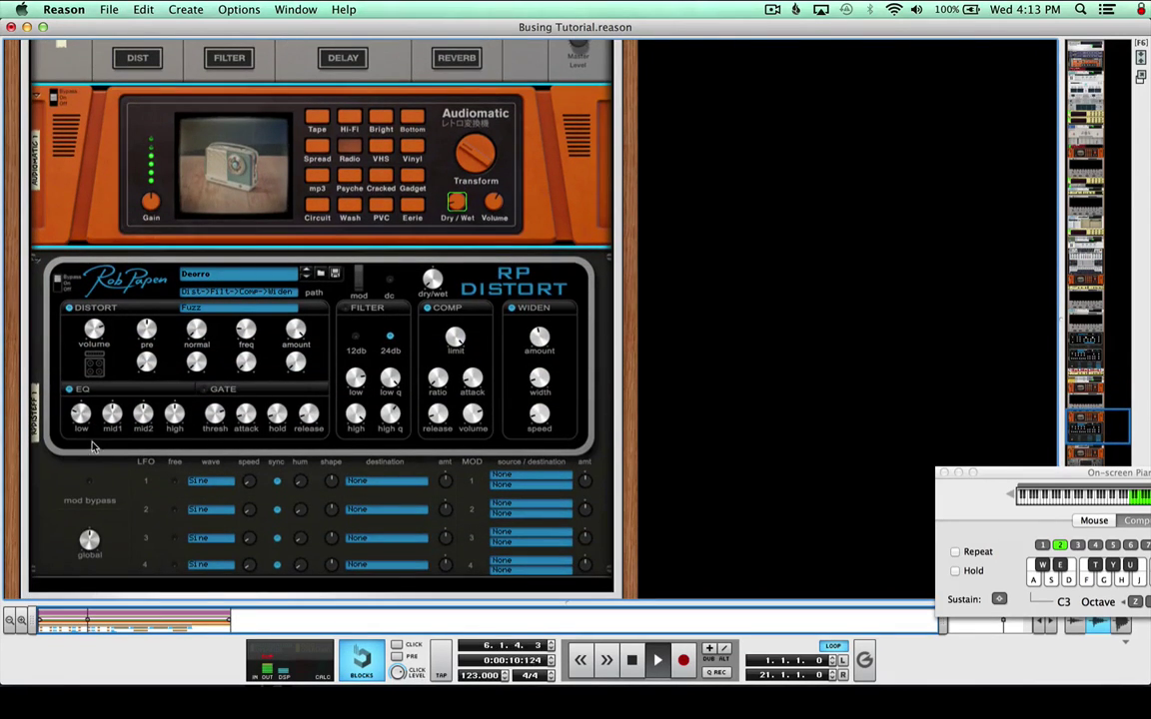
scroll(80, 397, down, 4)
key(space)
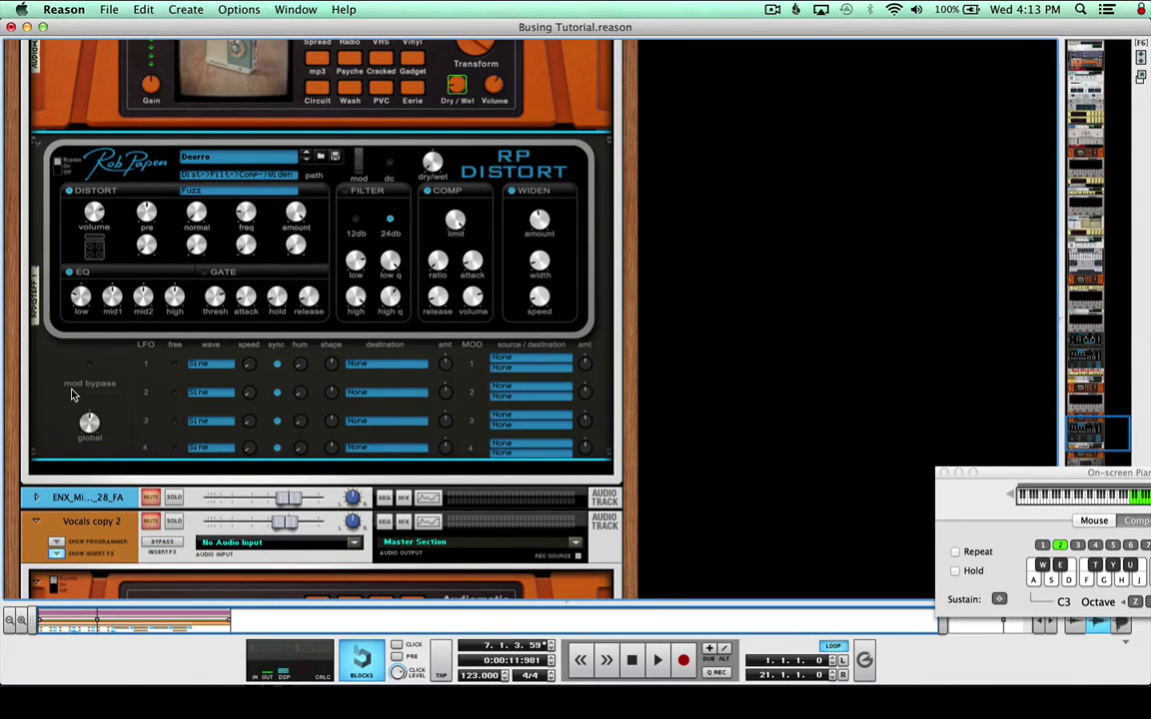
scroll(71, 394, up, 20)
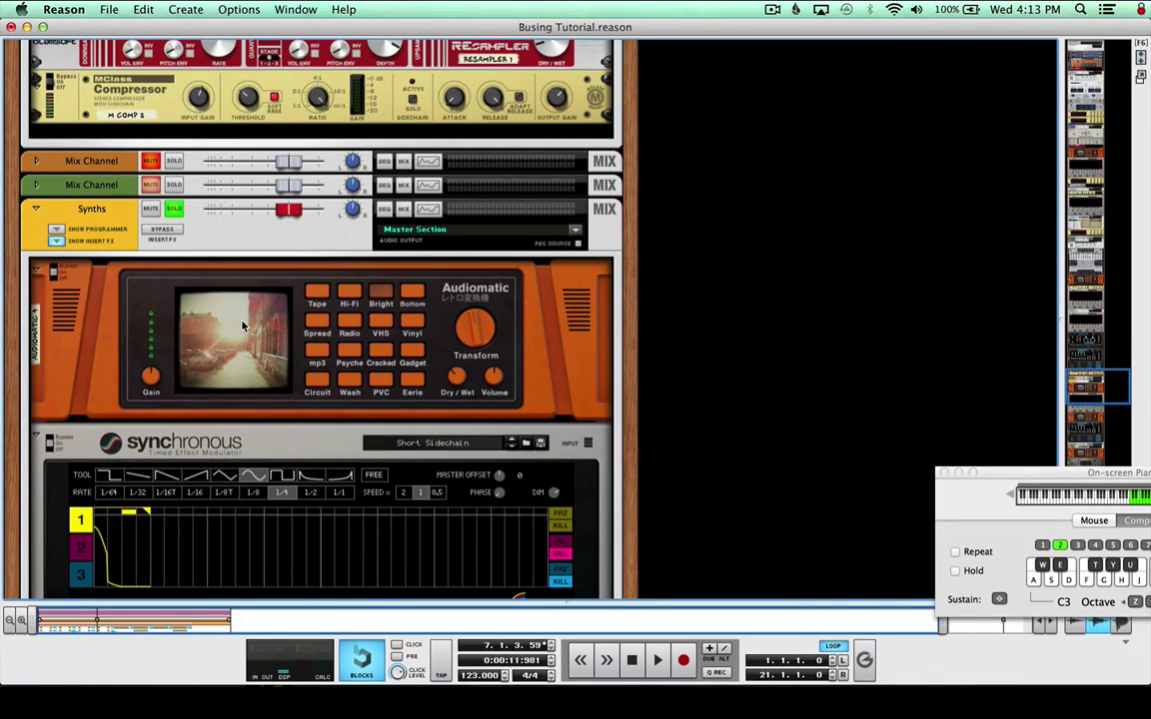
click(174, 208)
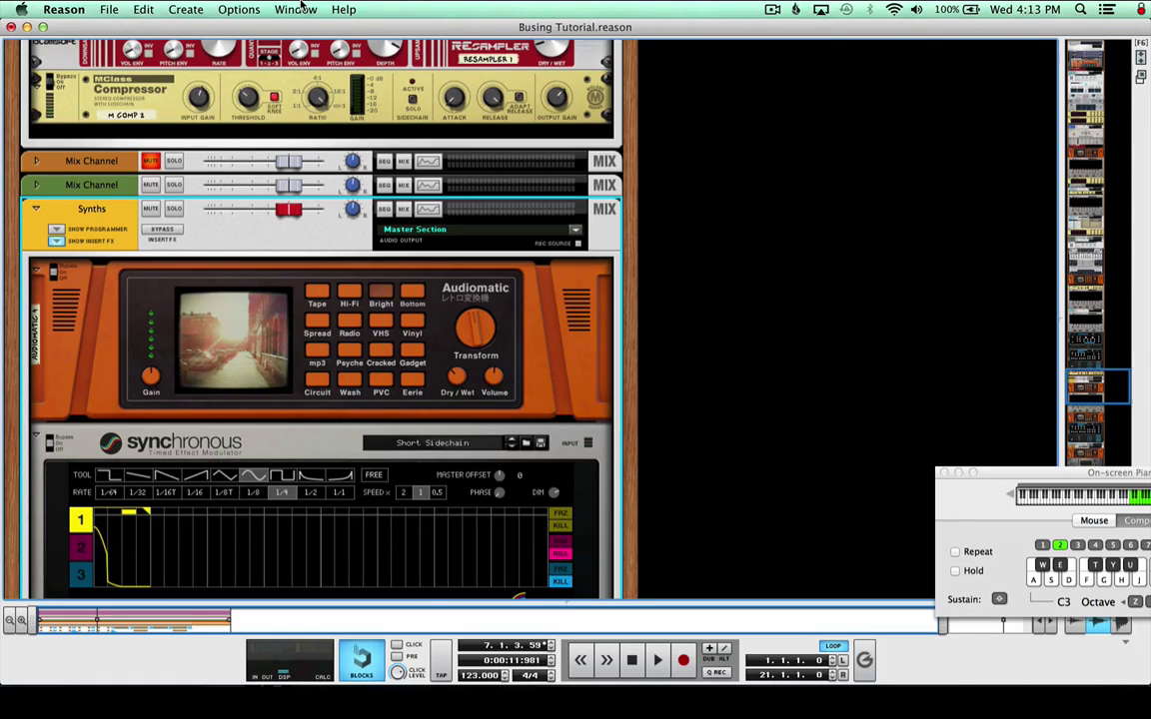
Return to the sequencer view and play the section starting at bar 17 to hear the bus effect automation.
click(290, 9)
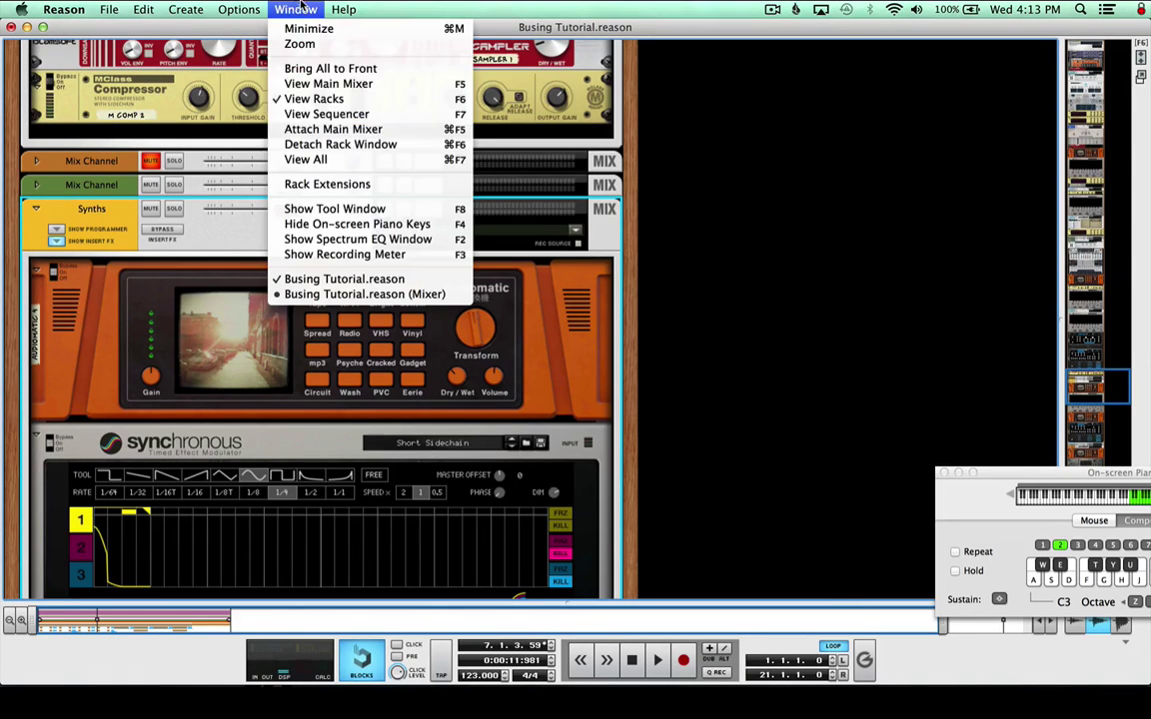
click(309, 114)
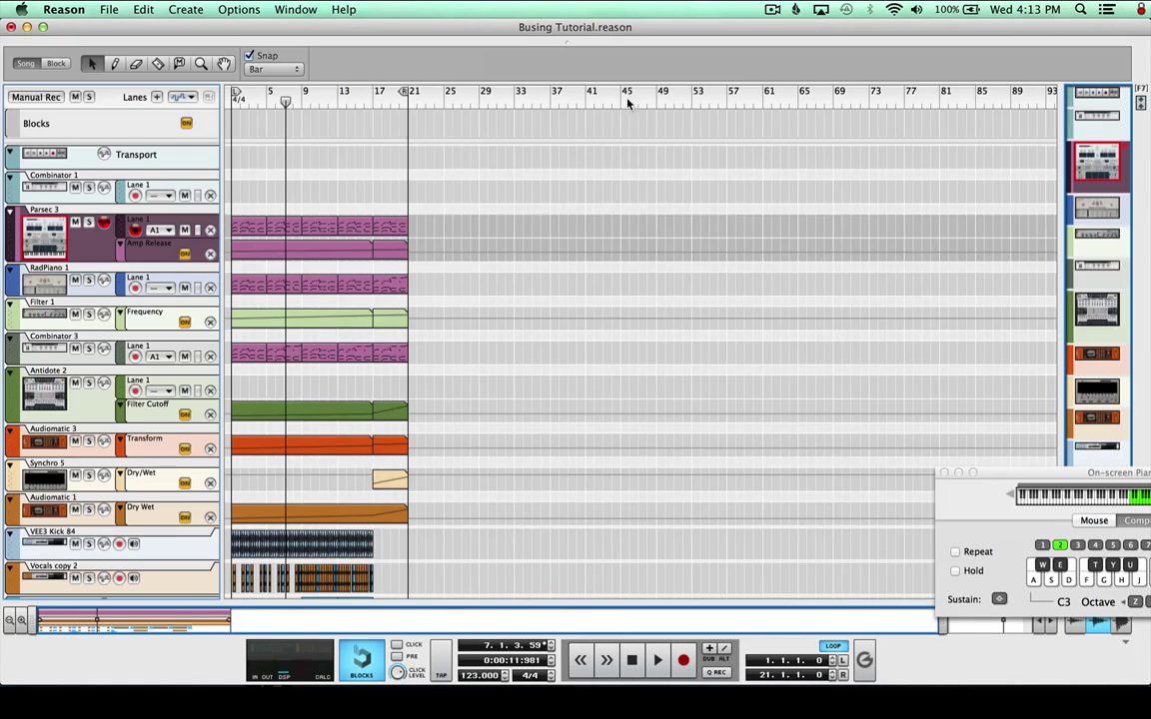
click(369, 97)
scroll(325, 314, down, 3)
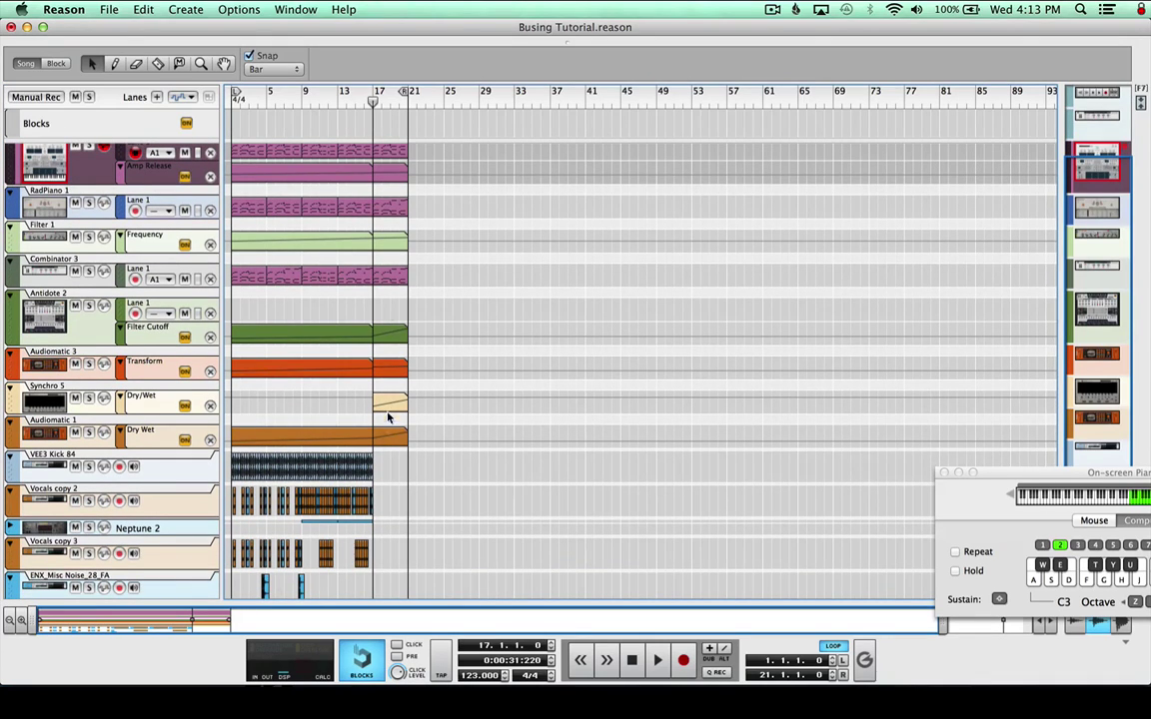
key(space)
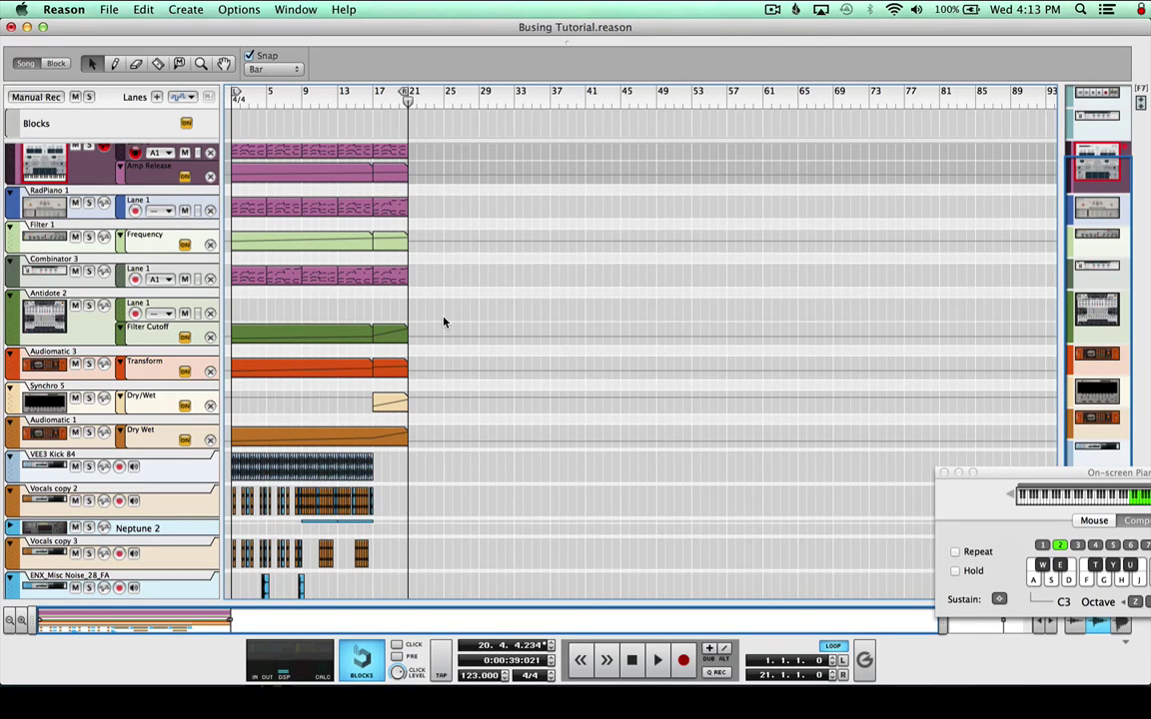
Set the left loop locator to bar 17 and move the song position back to bar 1.
click(375, 106)
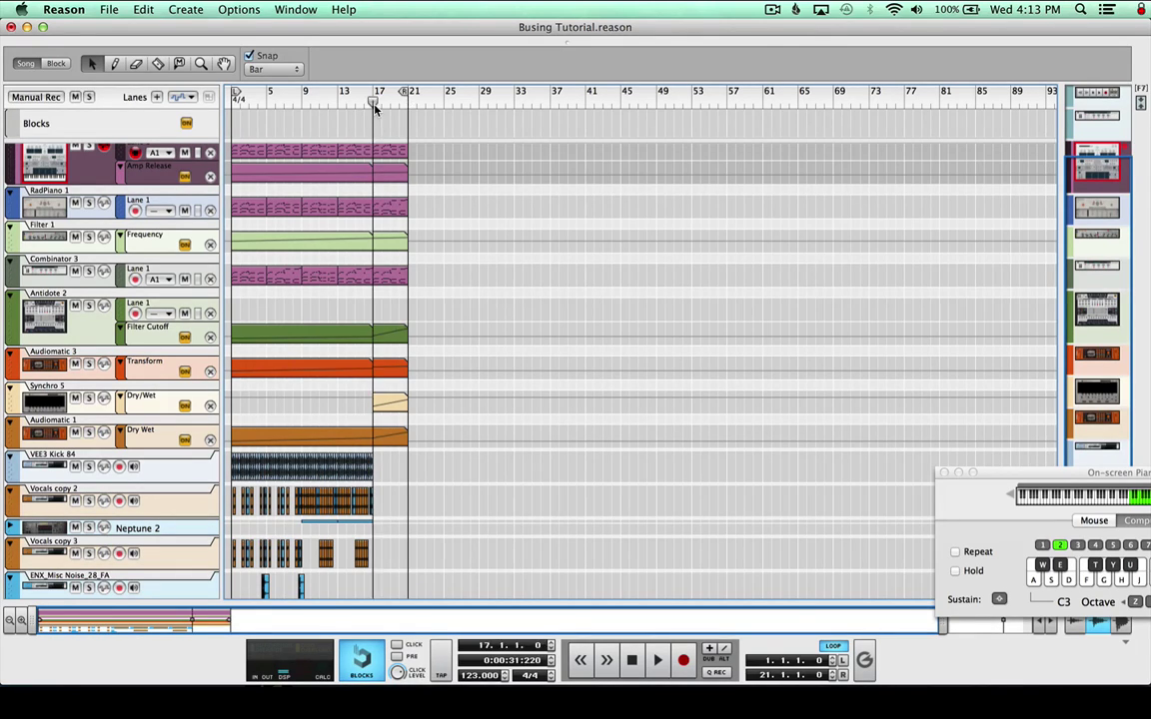
alt+click(375, 106)
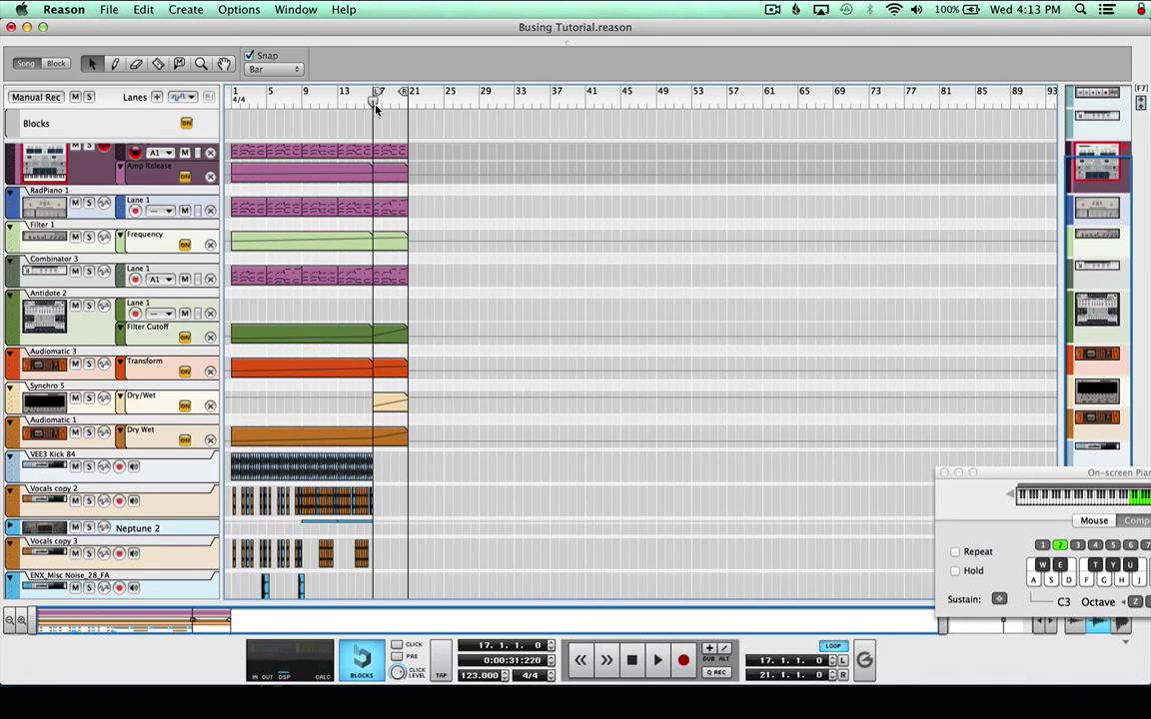
click(234, 104)
Open the recent song Busing Tutorial 2.reason and show its rack.
click(108, 9)
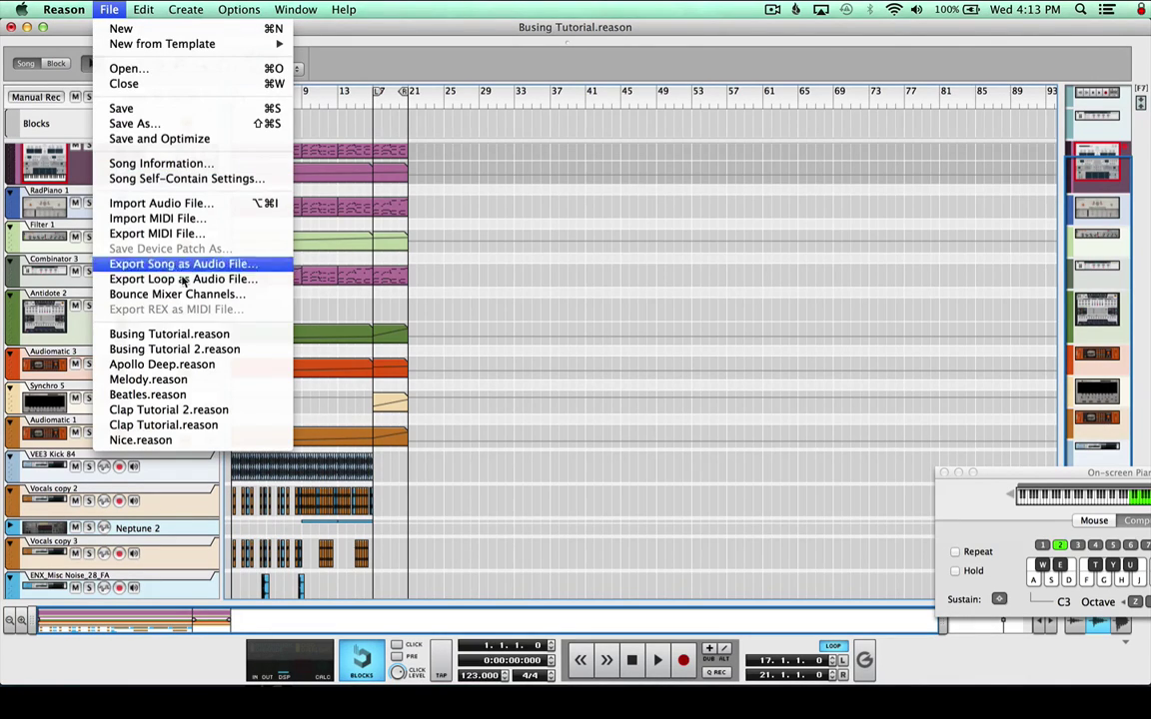
click(190, 349)
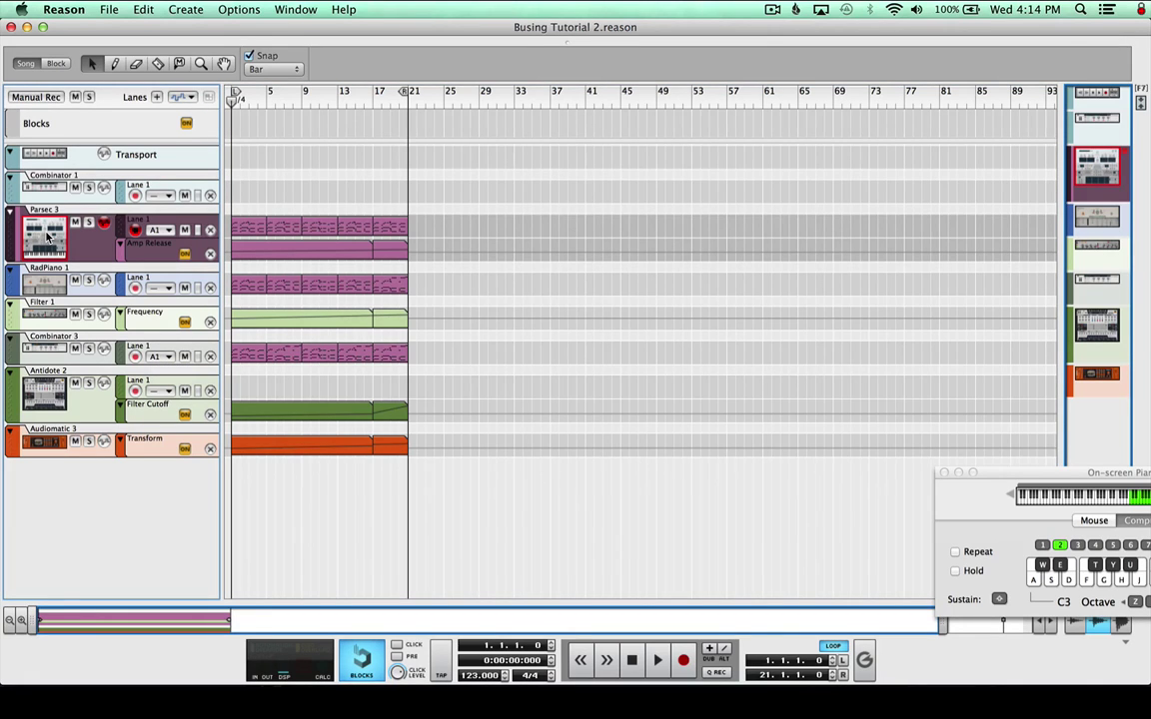
click(308, 6)
click(322, 100)
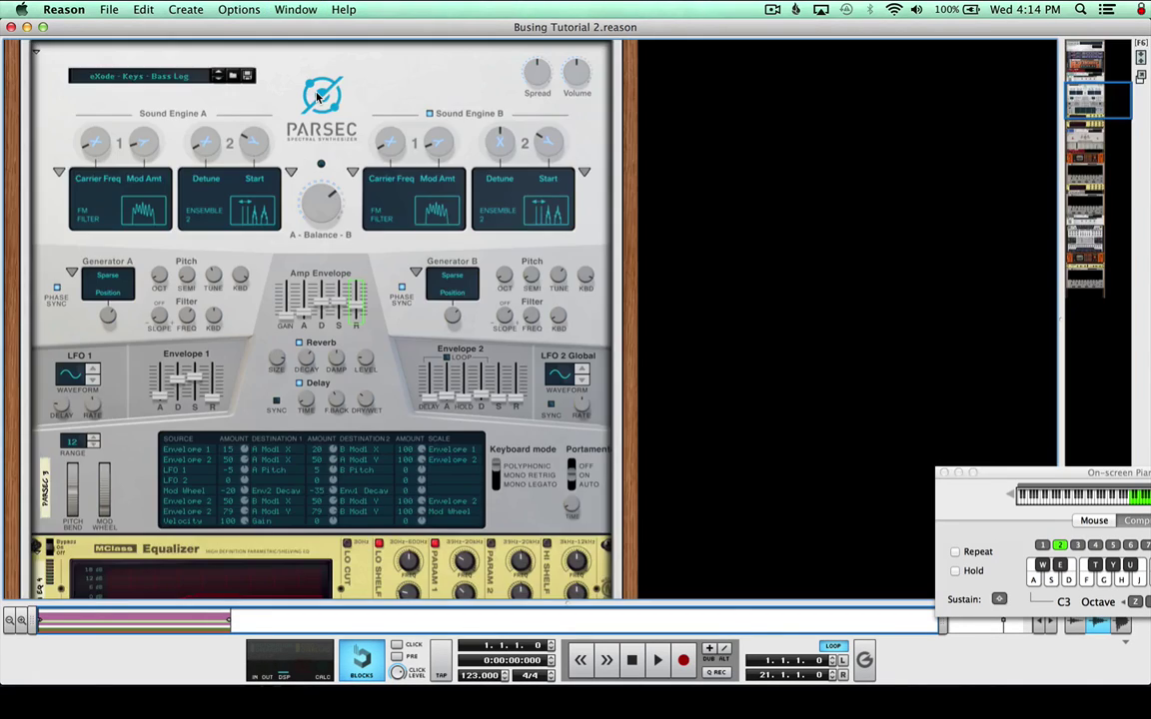
Rename the Combinator 1 mix channel as Deep Pluck.
scroll(283, 97, up, 3)
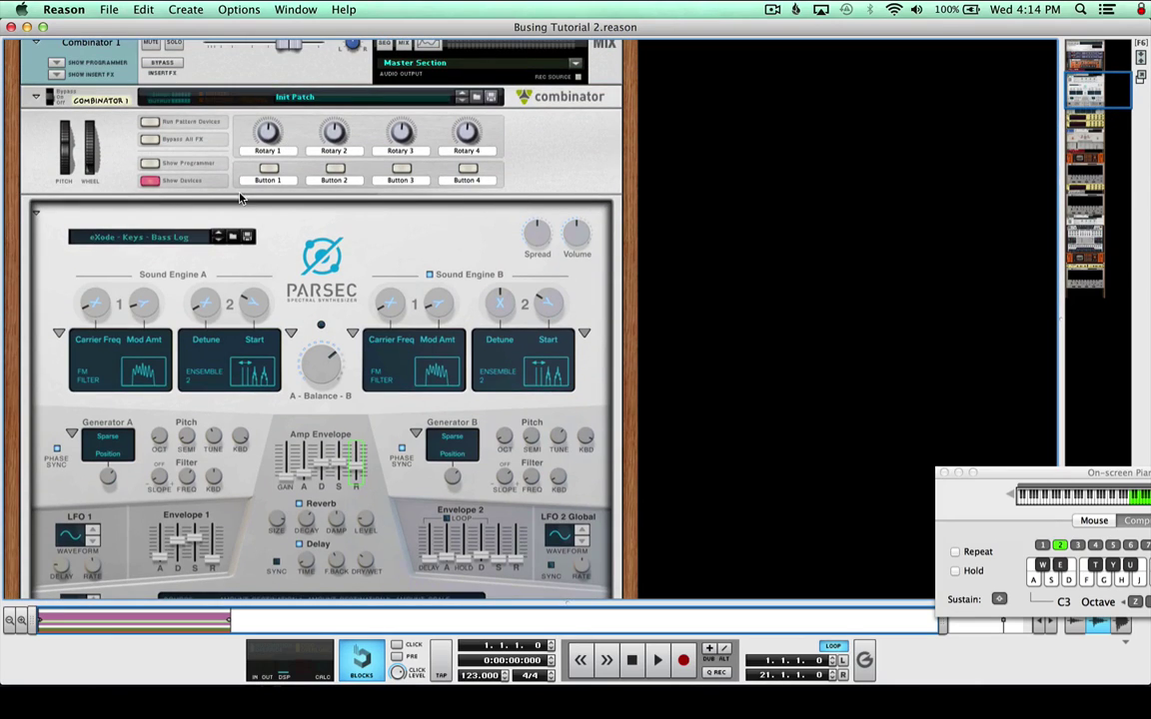
scroll(62, 118, up, 3)
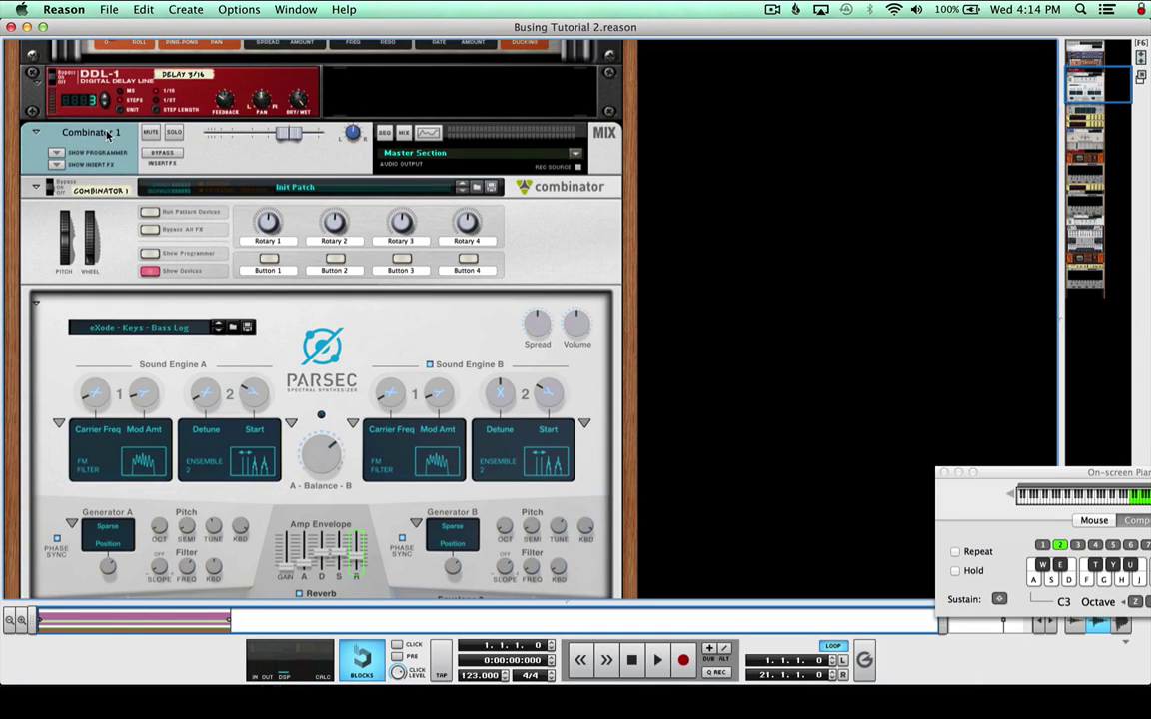
click(107, 134)
text(Deep Pluck)
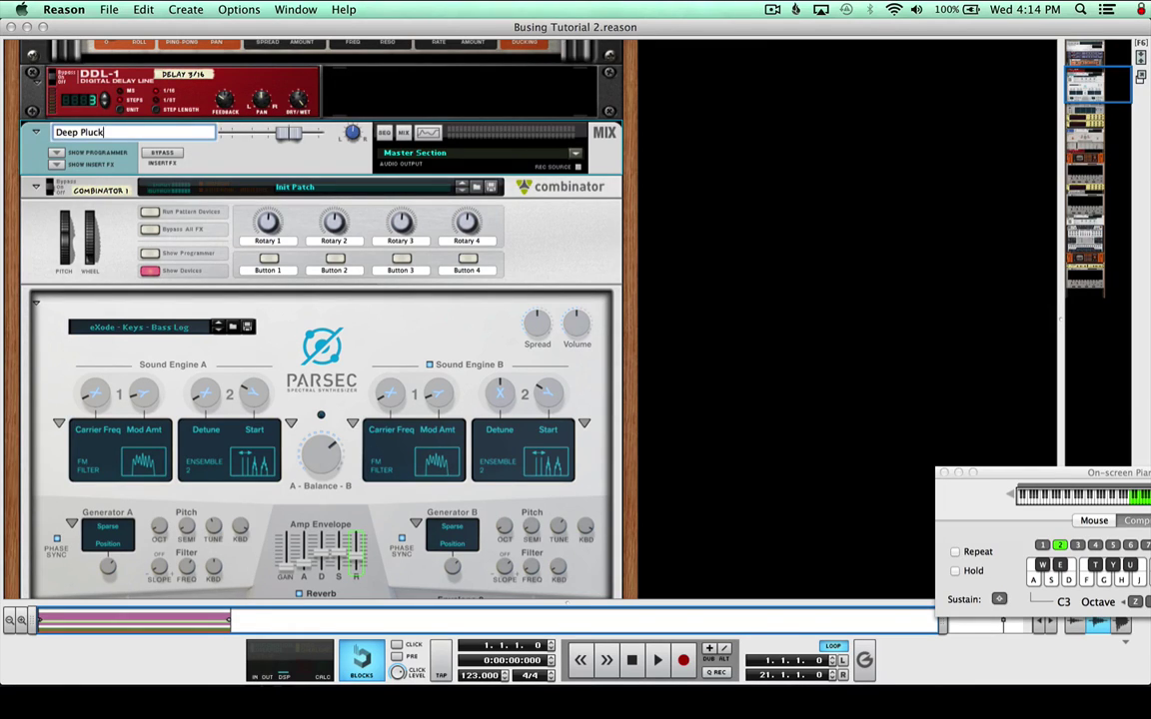
key(Return)
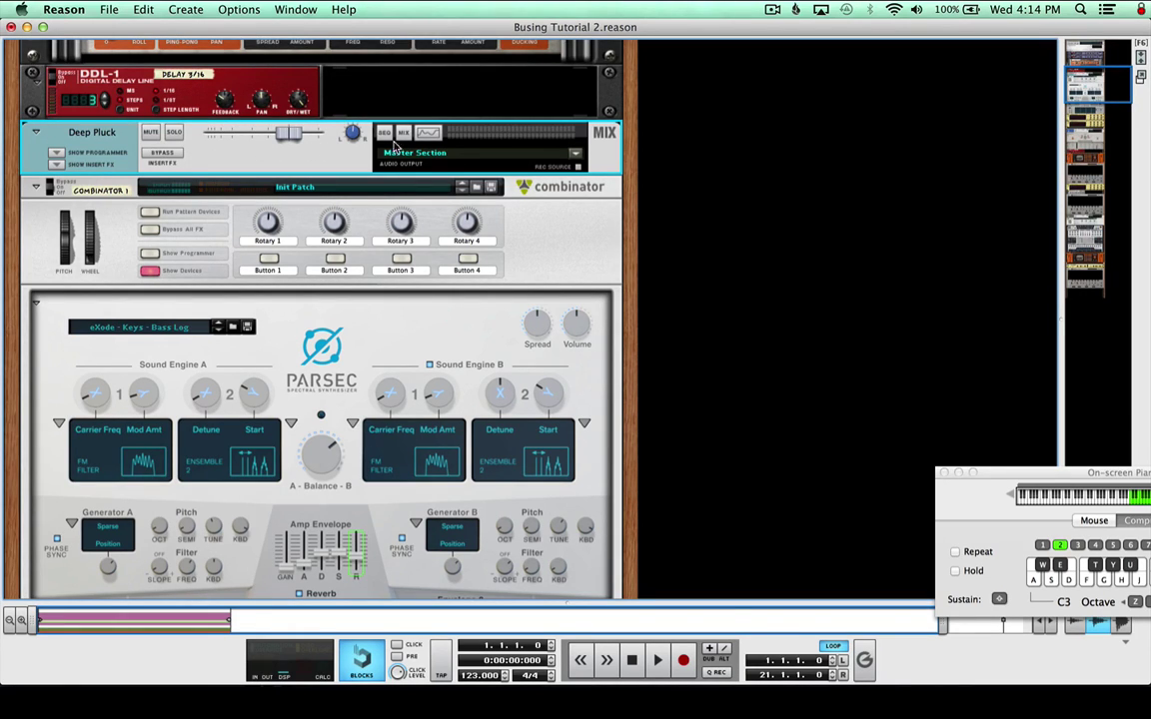
Route the Deep Pluck channel's audio output from the master section to a new output bus.
click(447, 155)
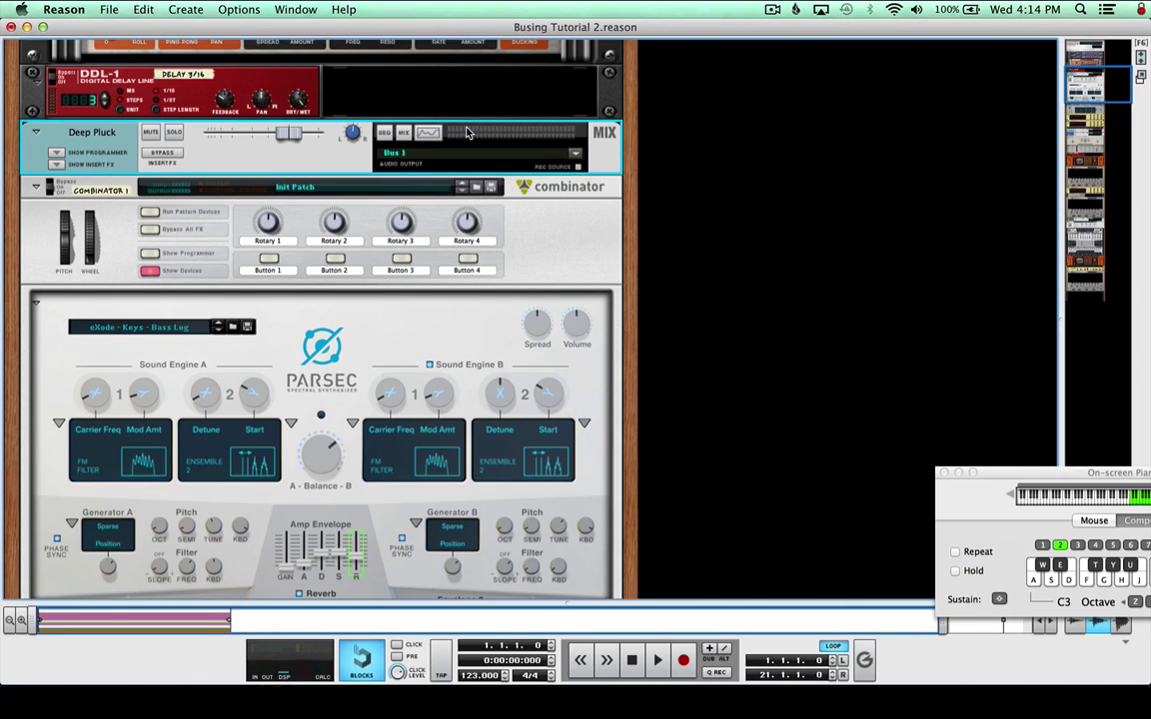
scroll(286, 176, down, 10)
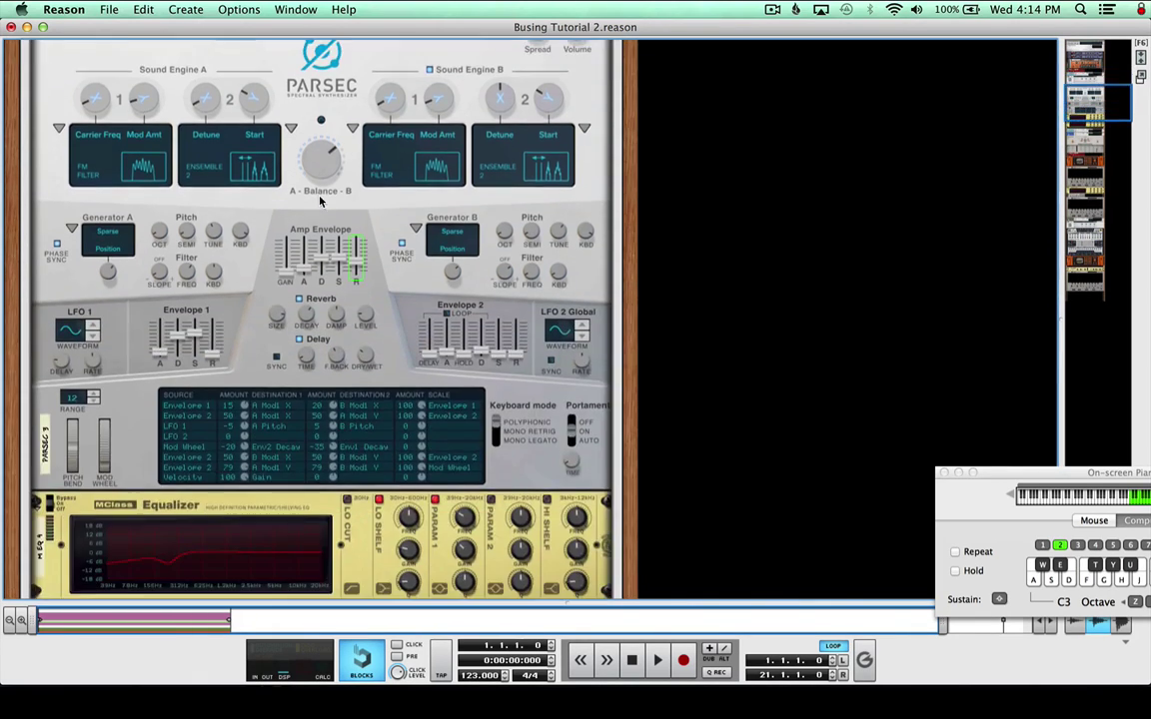
Show the Bus 1 channel's insert effects section in the rack and set the insertion point in its empty slot.
scroll(319, 200, down, 3)
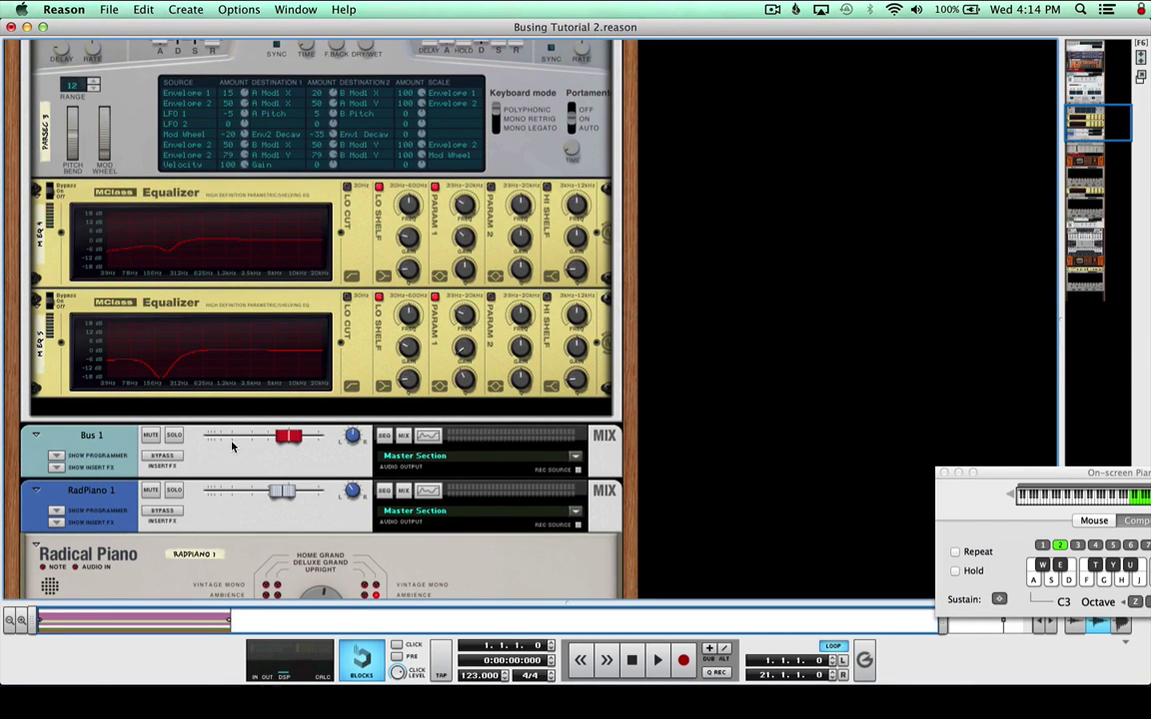
scroll(165, 262, up, 15)
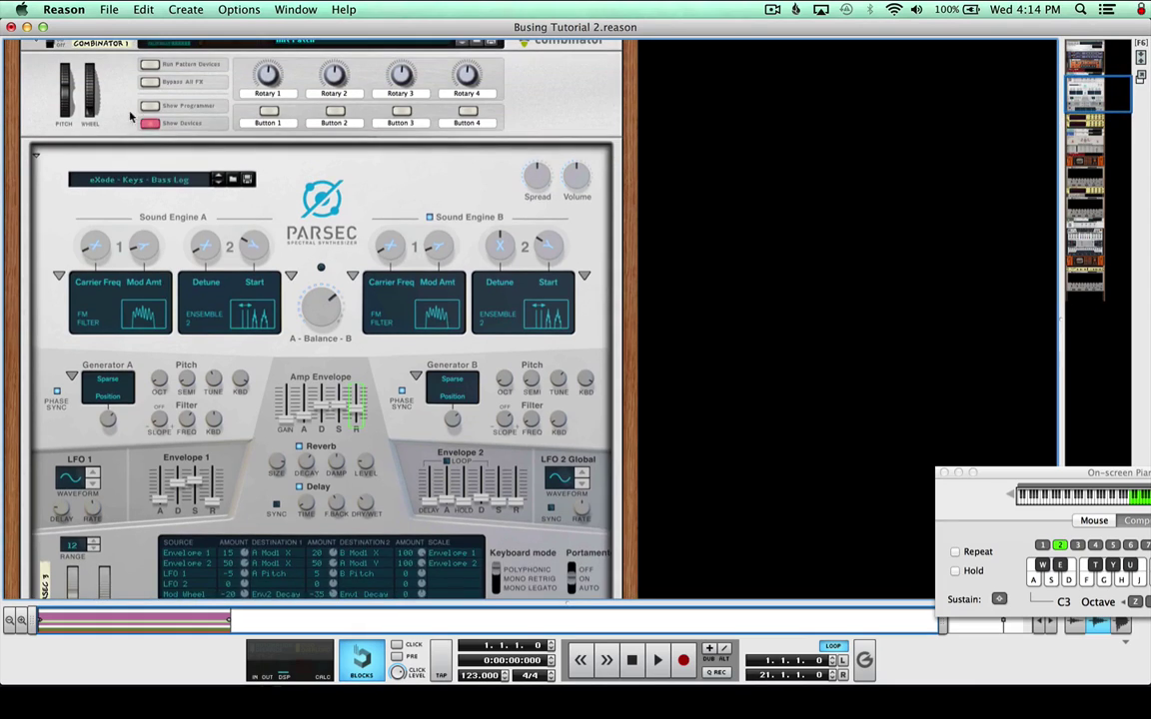
scroll(137, 136, down, 15)
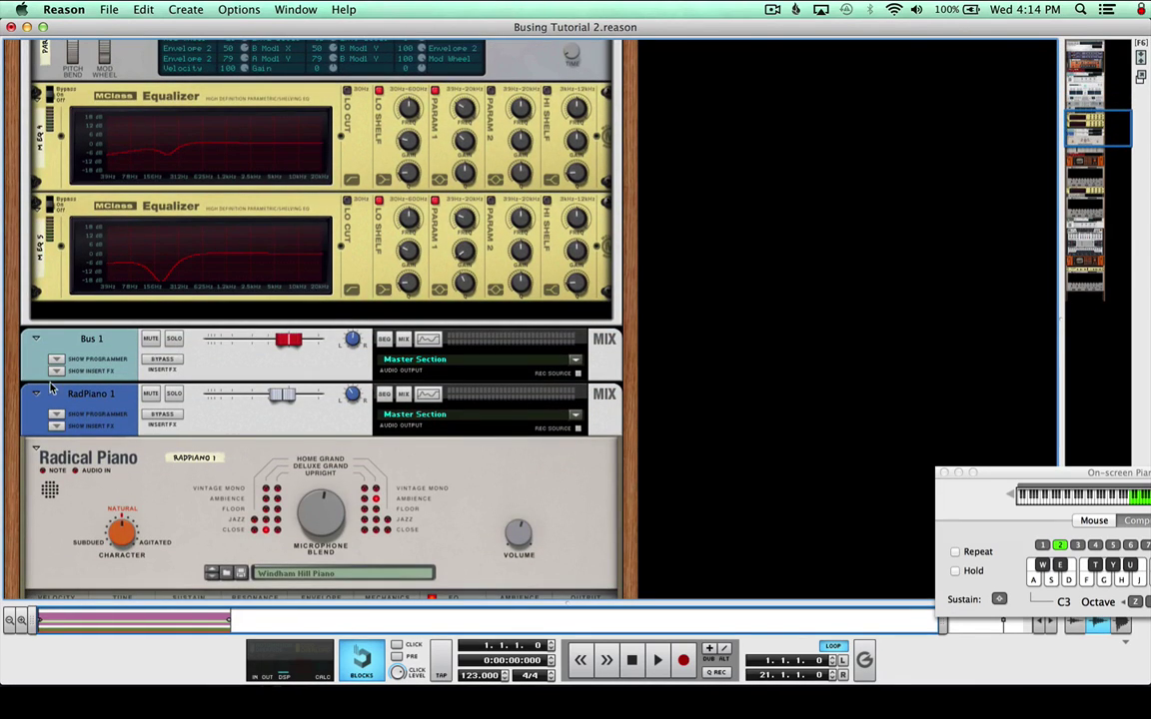
click(55, 372)
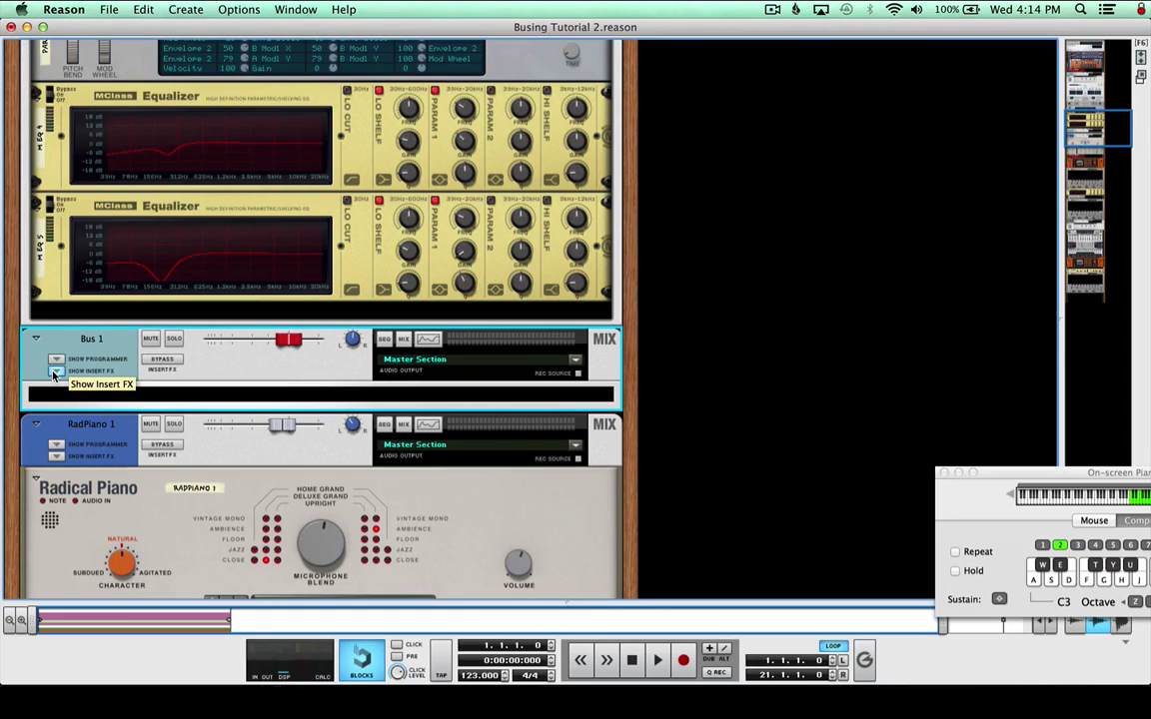
click(143, 398)
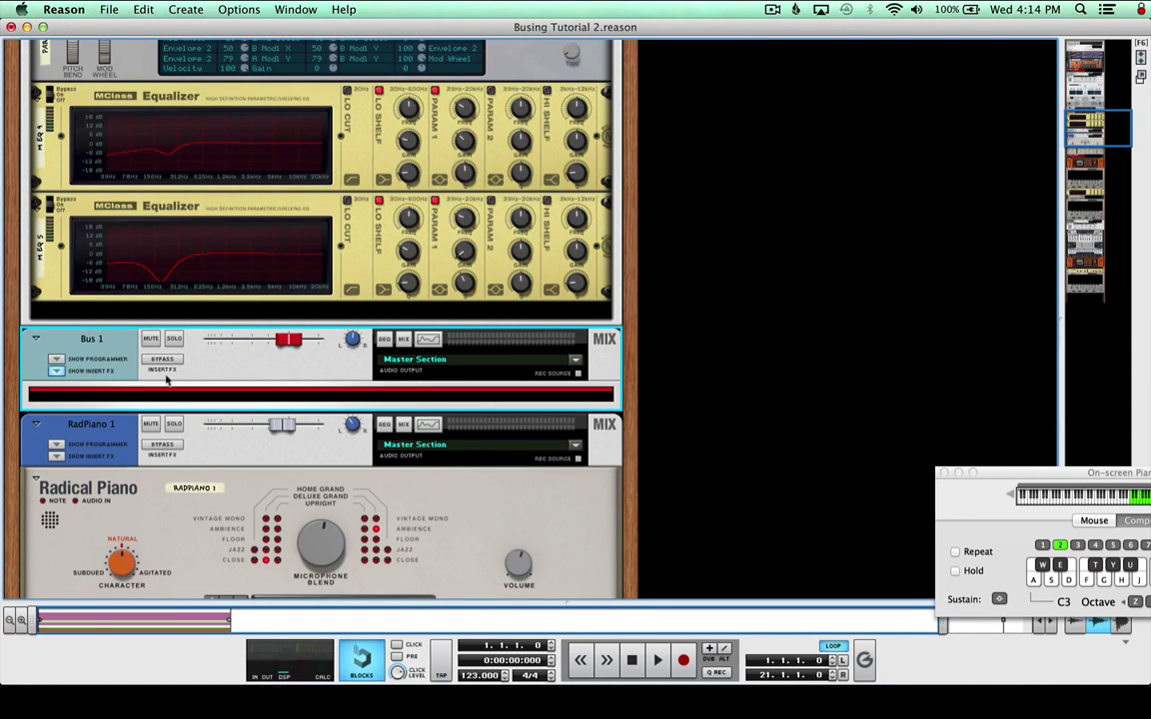
Find the RadPiano 1 track's device in the rack and rename its mix channel as House Piano.
scroll(184, 339, down, 1)
click(296, 9)
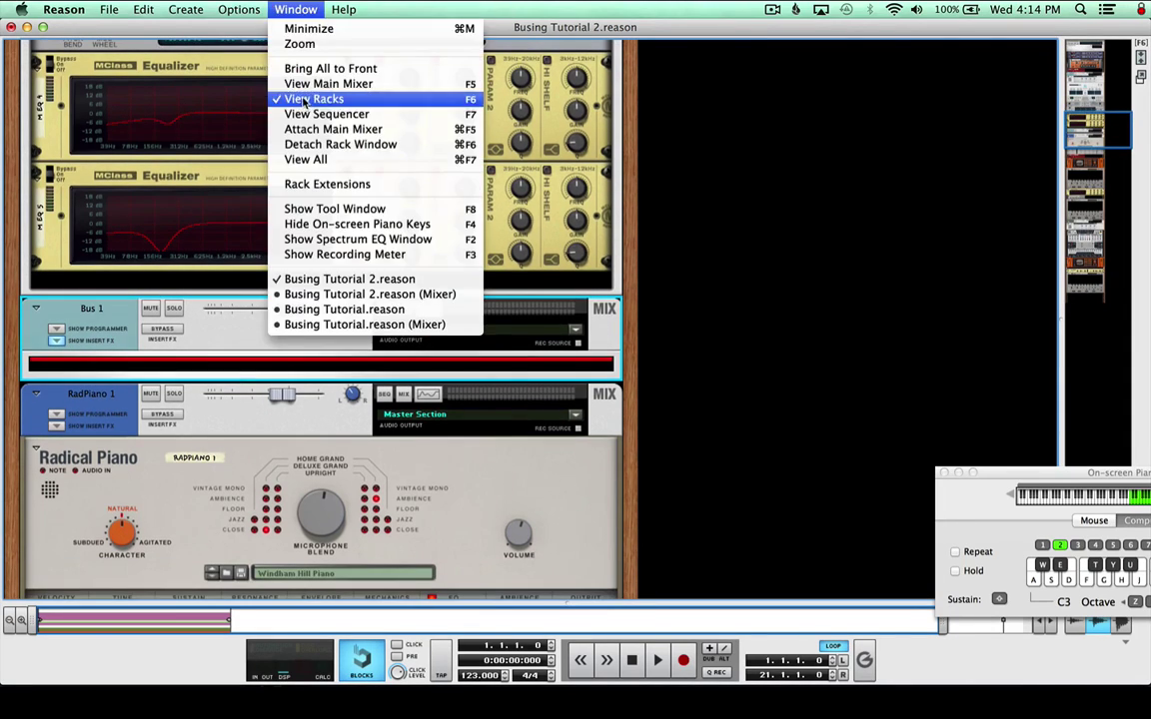
click(309, 113)
click(60, 290)
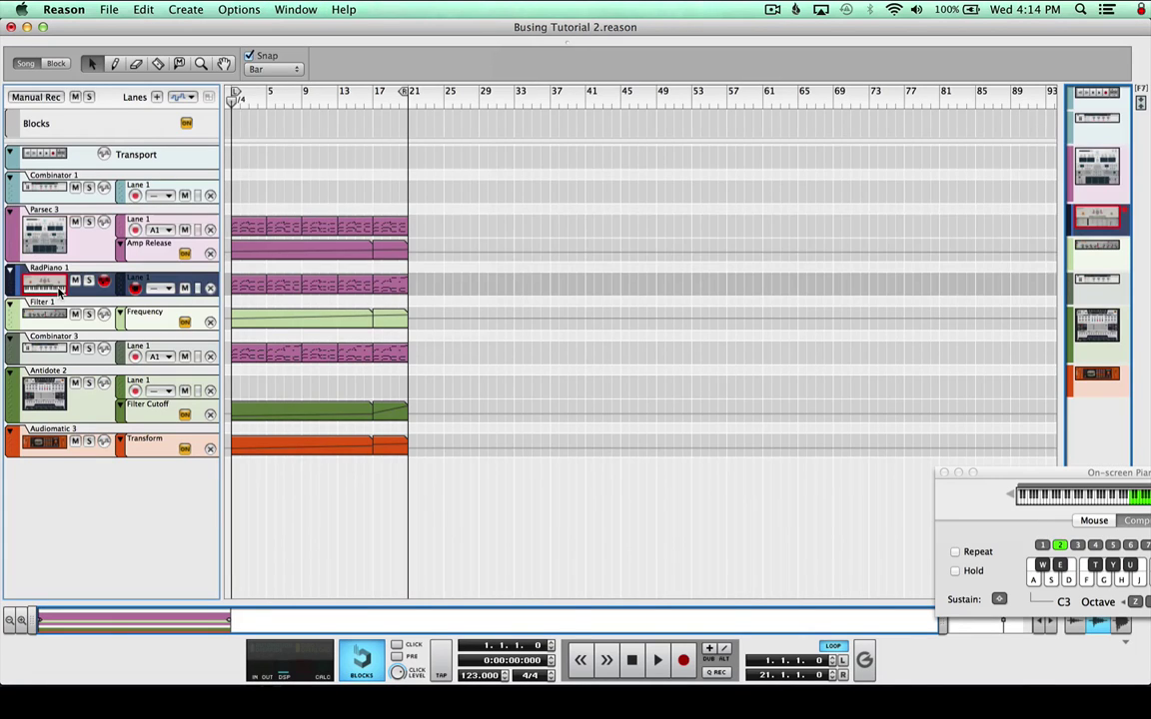
click(296, 9)
click(300, 98)
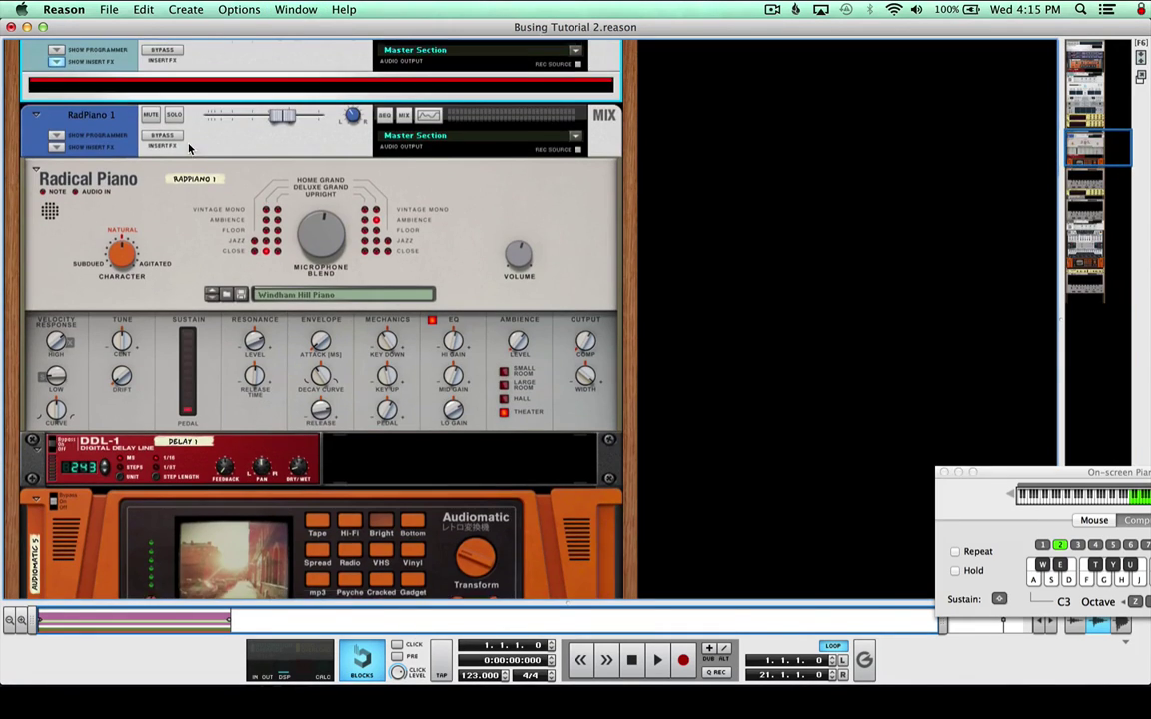
double_click(89, 122)
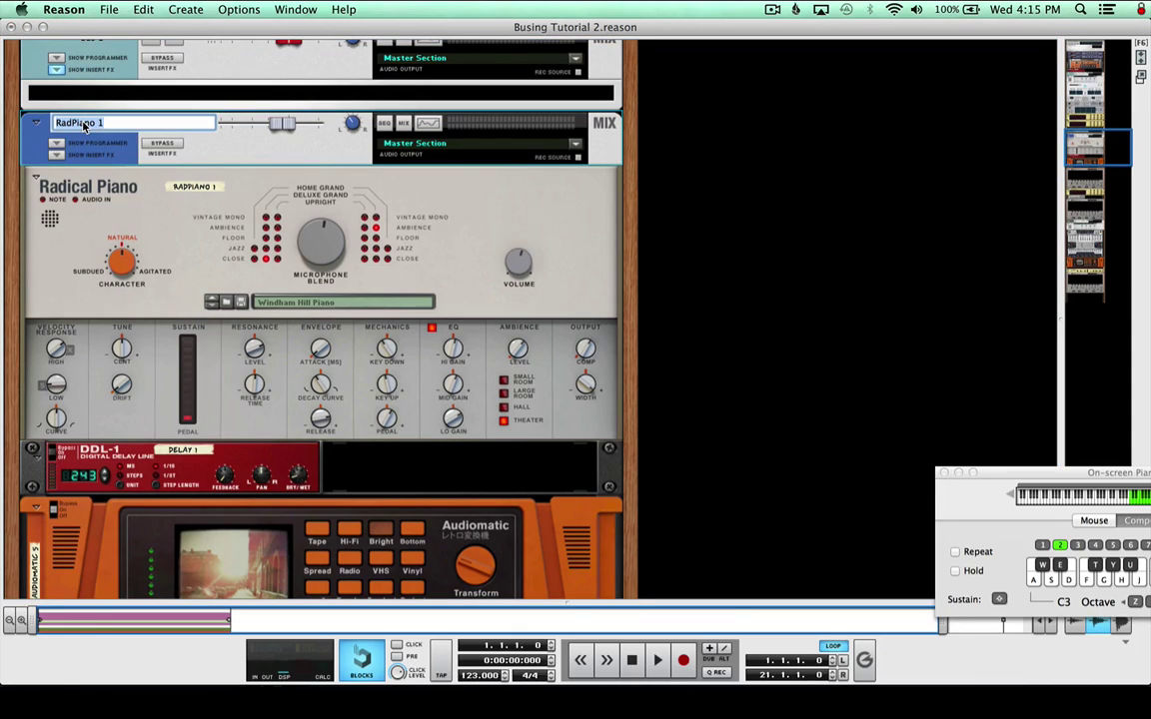
text(House Piano)
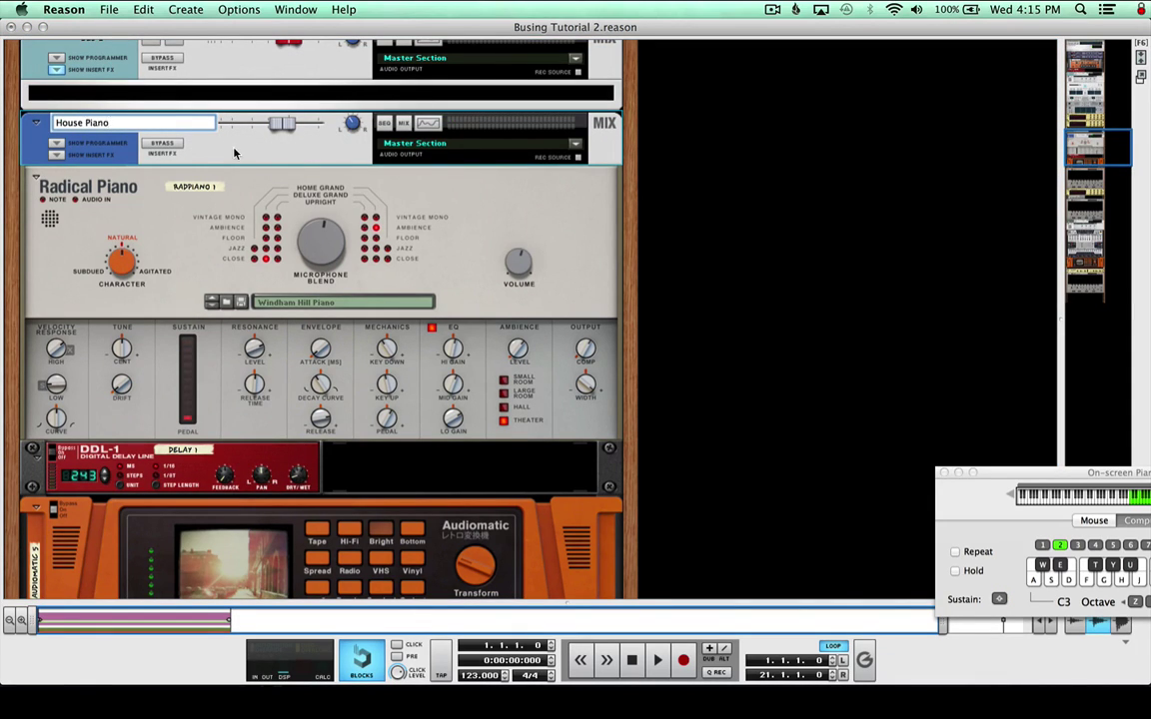
key(Return)
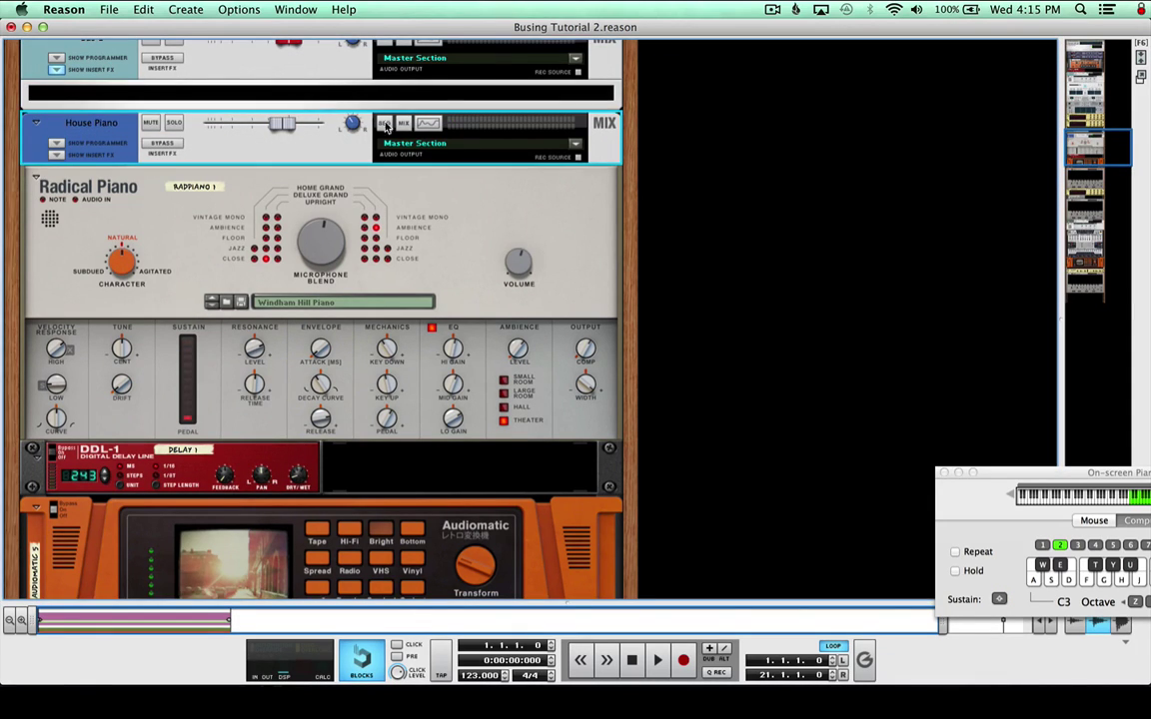
Route the House Piano channel's audio output to Bus 1 and select the Bus 1 channel.
click(434, 145)
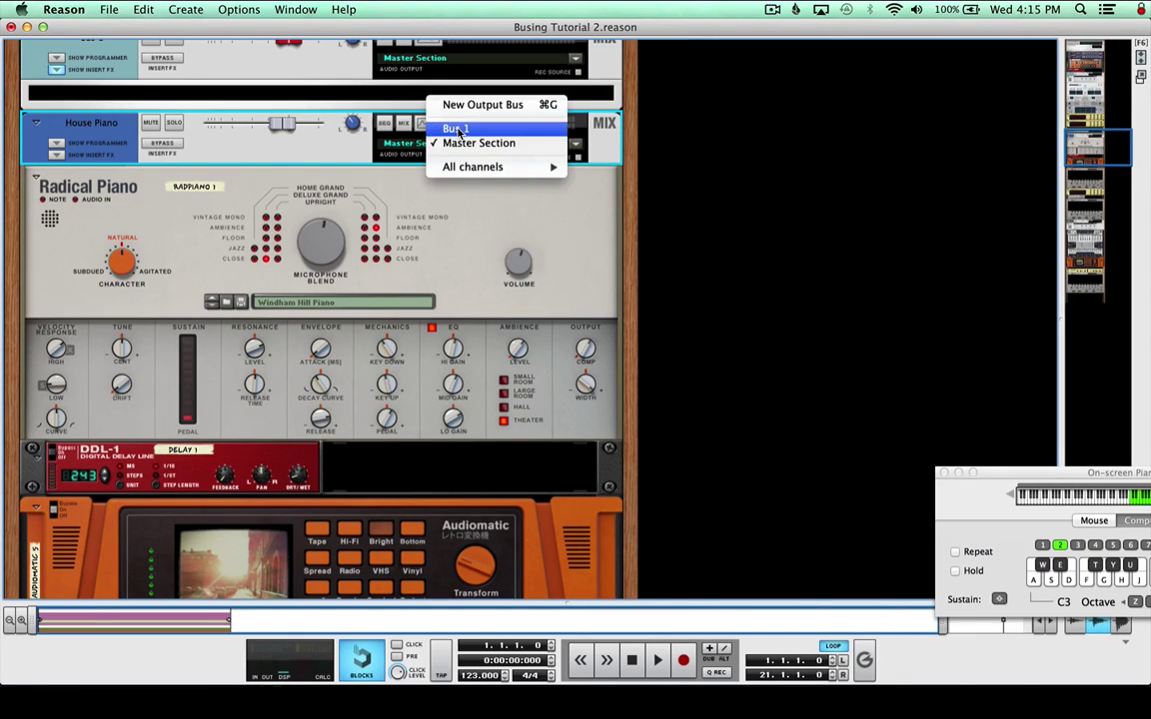
click(457, 130)
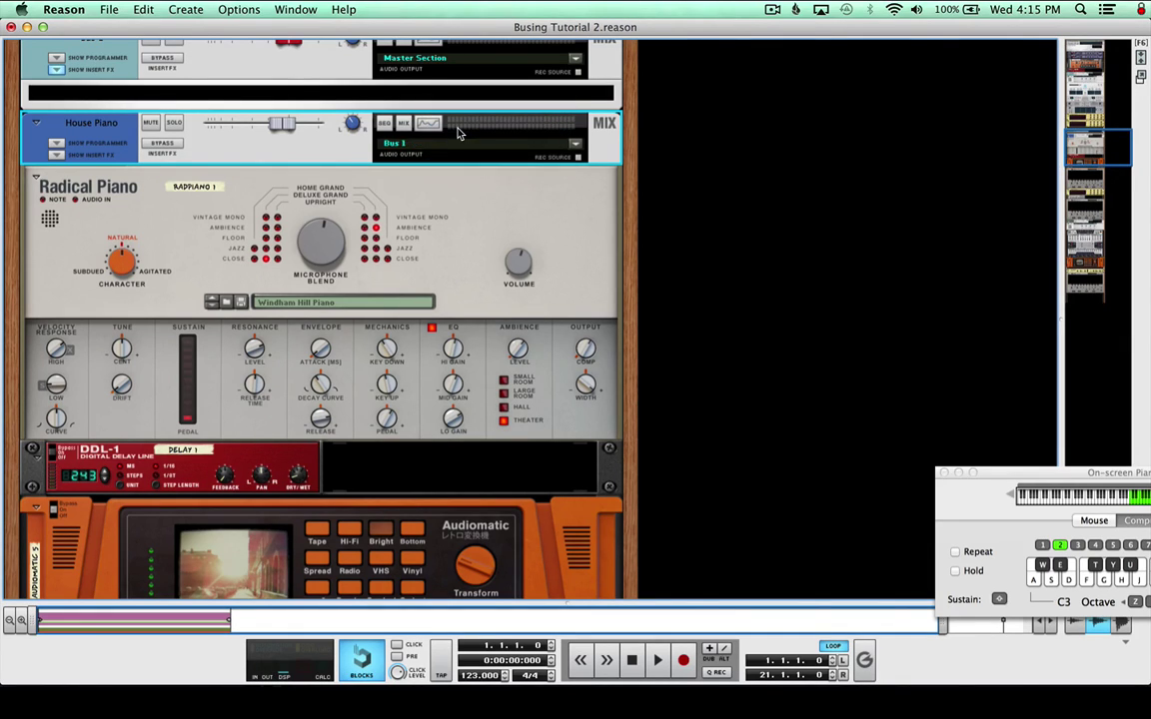
scroll(435, 236, down, 4)
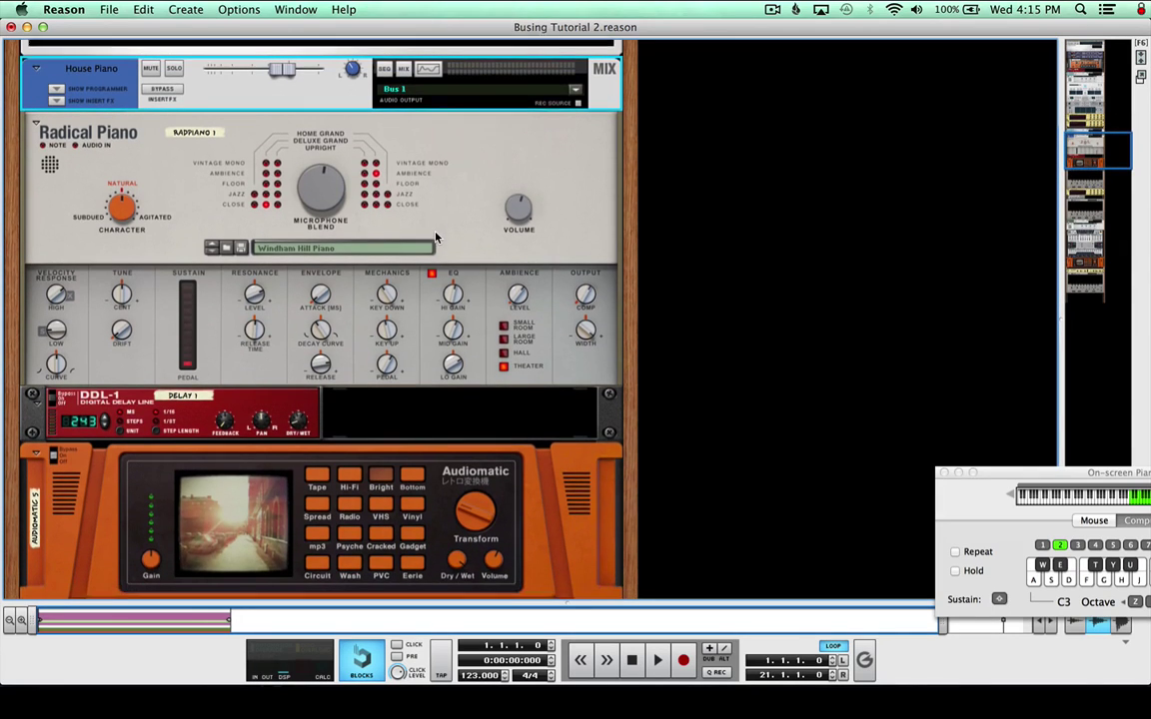
scroll(160, 80, up, 10)
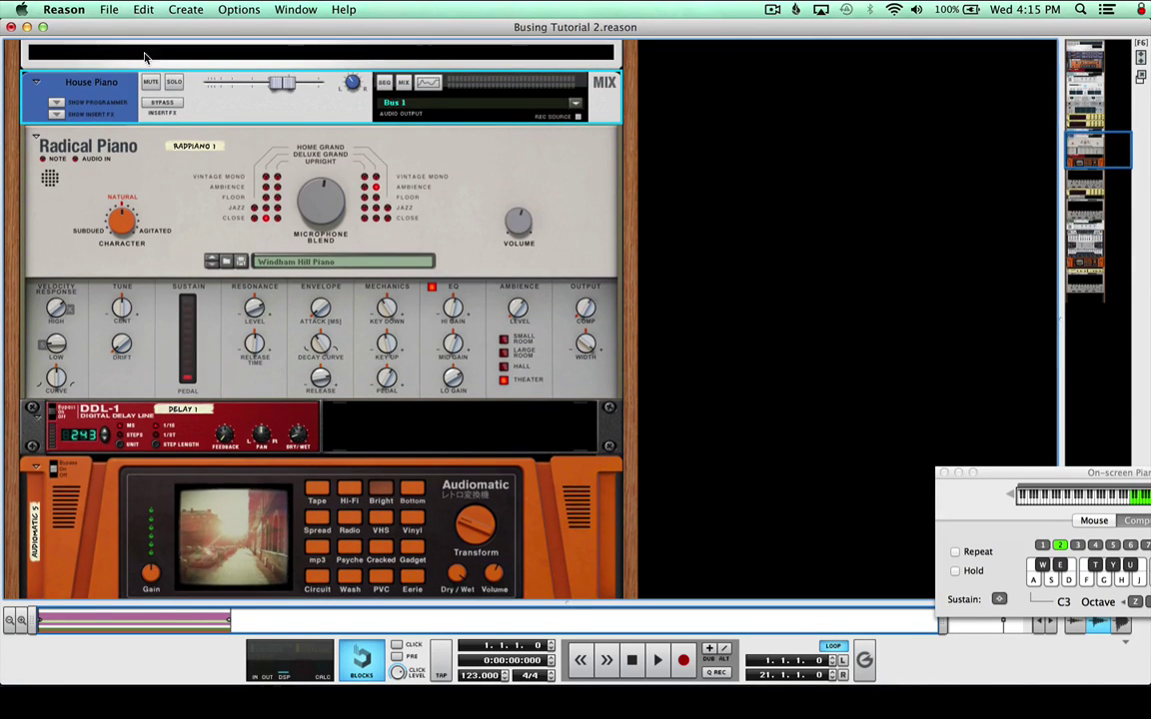
scroll(180, 117, up, 3)
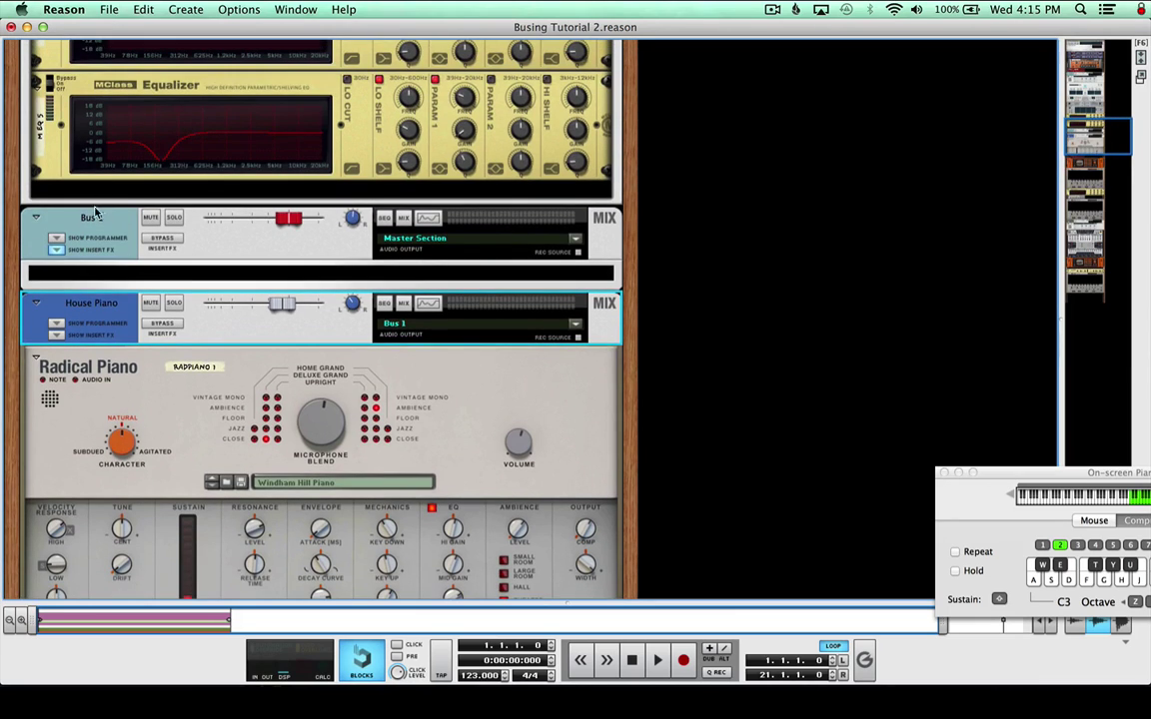
click(96, 222)
Find the Combinator 3 track's device in the rack and rename its mix channel as Mau5 Sound.
scroll(130, 240, down, 12)
click(299, 9)
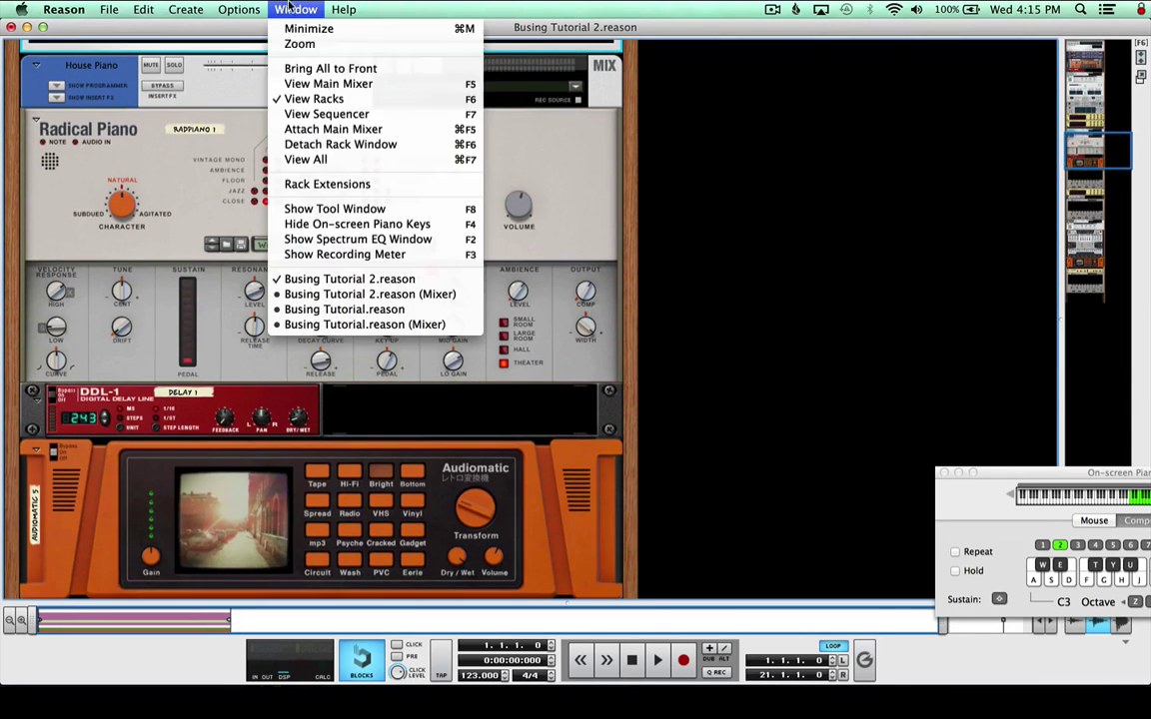
click(291, 116)
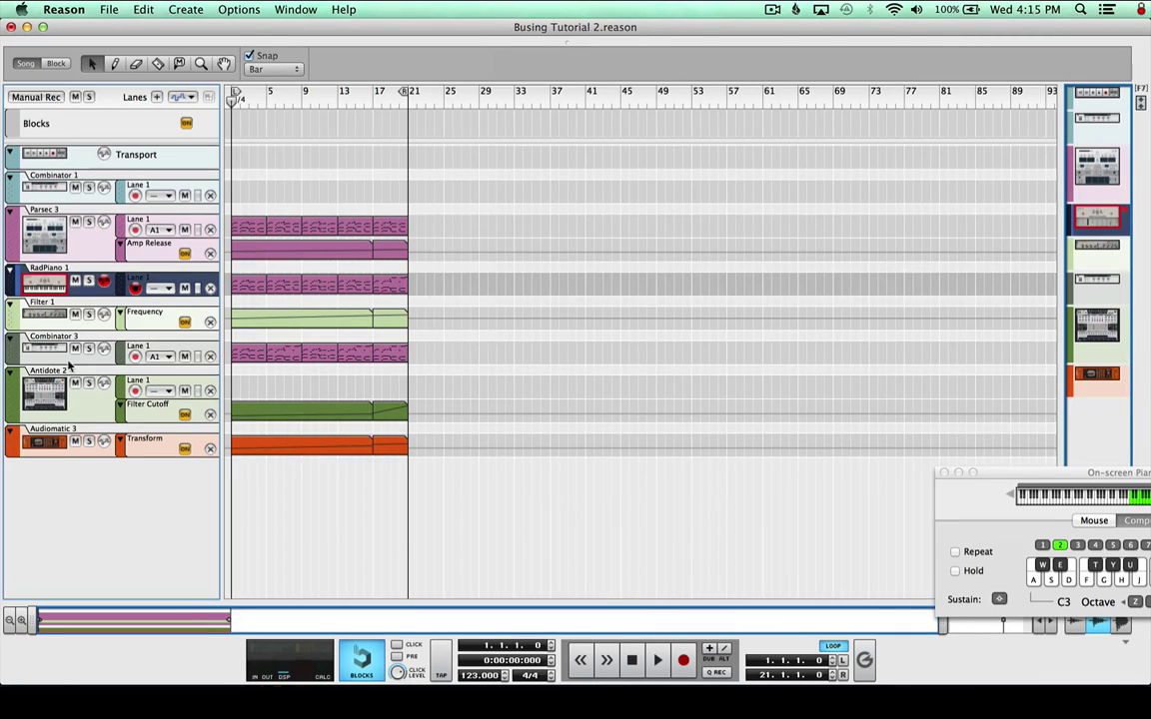
click(296, 9)
click(298, 99)
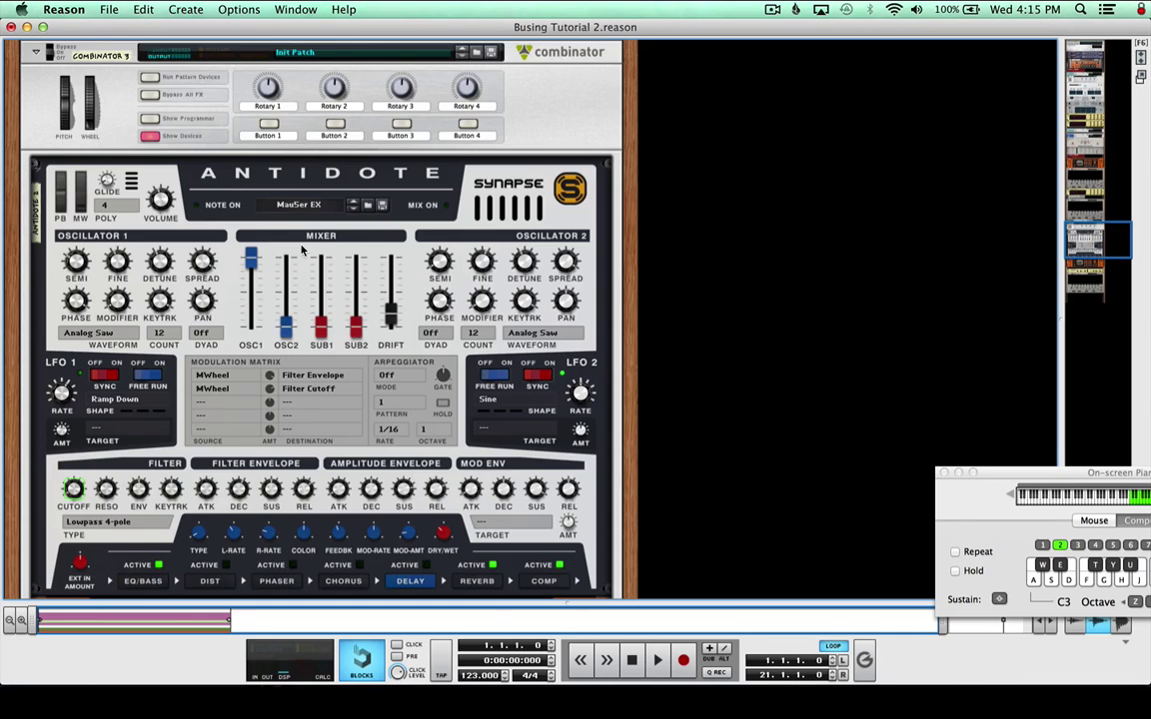
scroll(210, 91, up, 3)
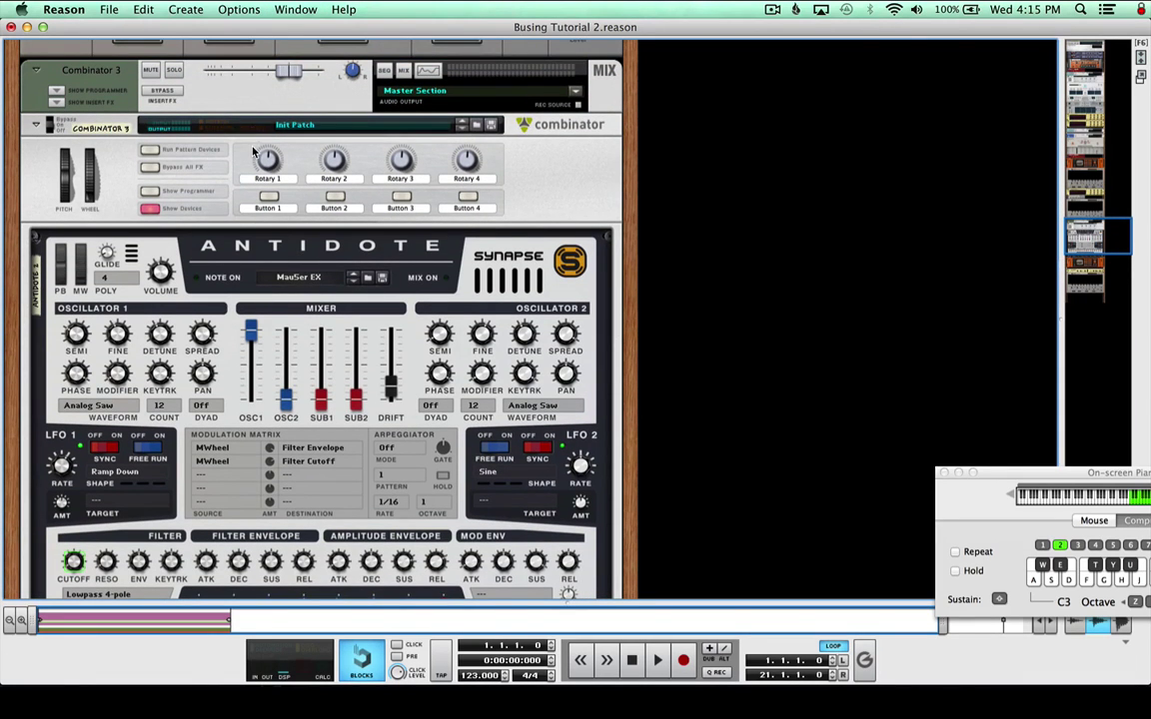
scroll(255, 151, up, 1)
double_click(90, 93)
text(M)
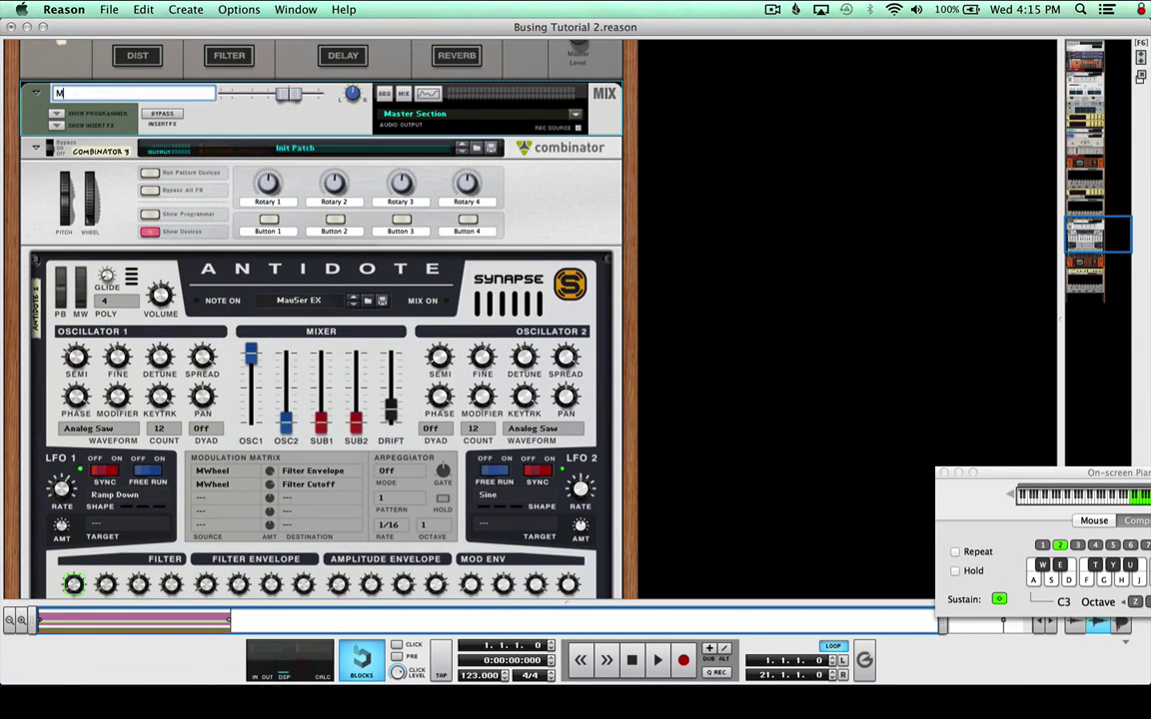
text(au5 Sound)
click(229, 99)
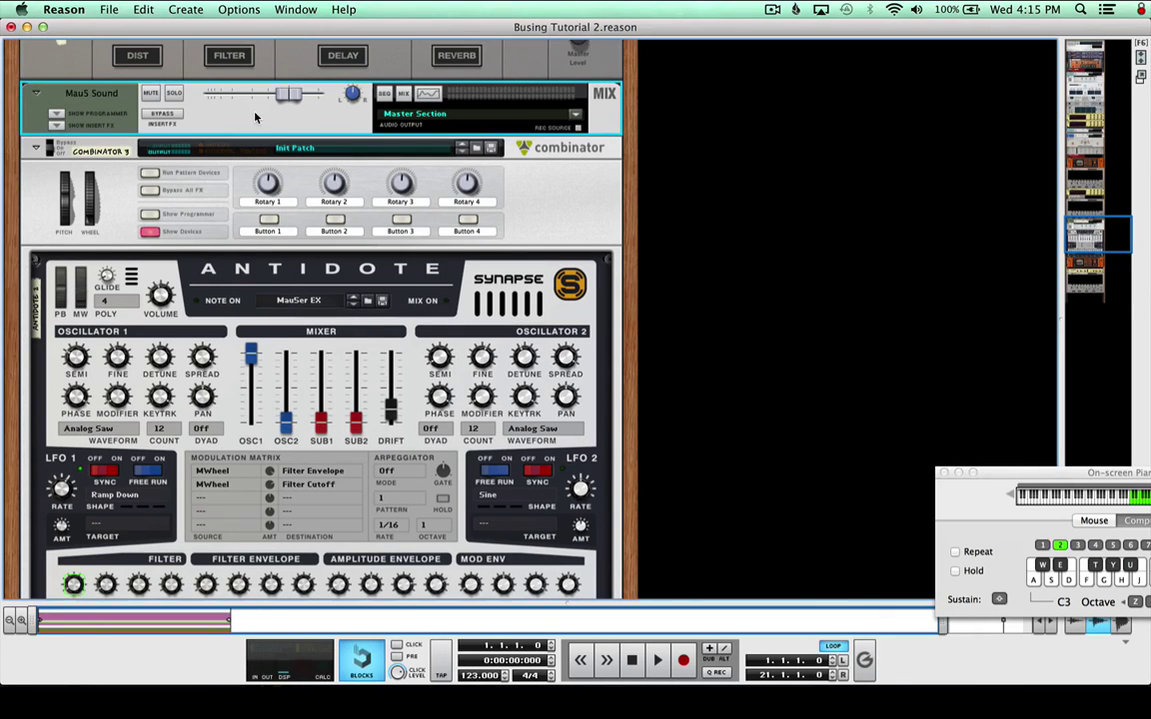
Route the Mau5 Sound channel's audio output from the master section to Bus 1.
click(421, 113)
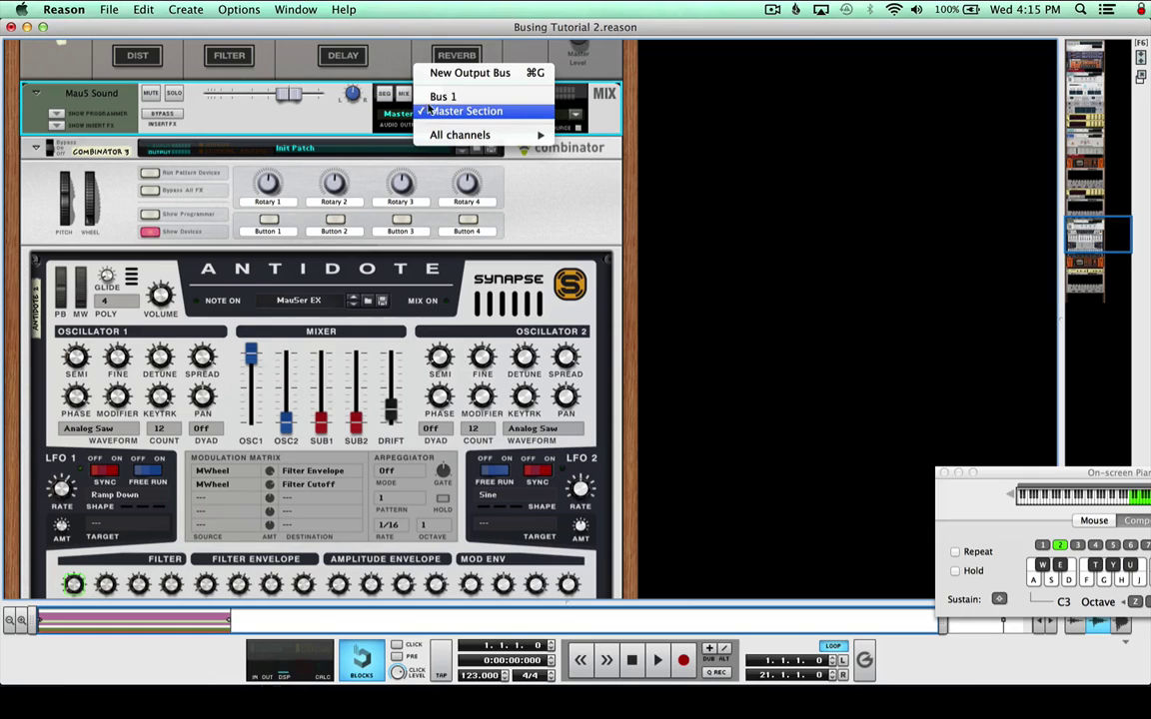
click(442, 96)
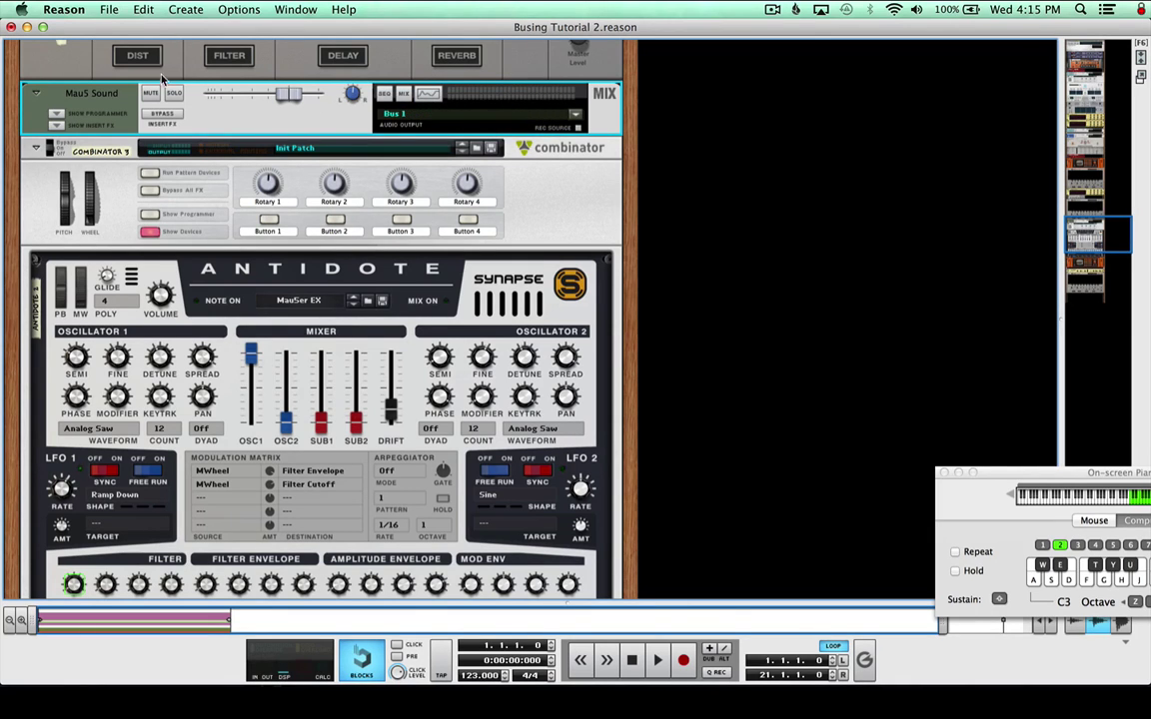
Rename the Bus 1 mix channel as Synths.
scroll(145, 68, up, 20)
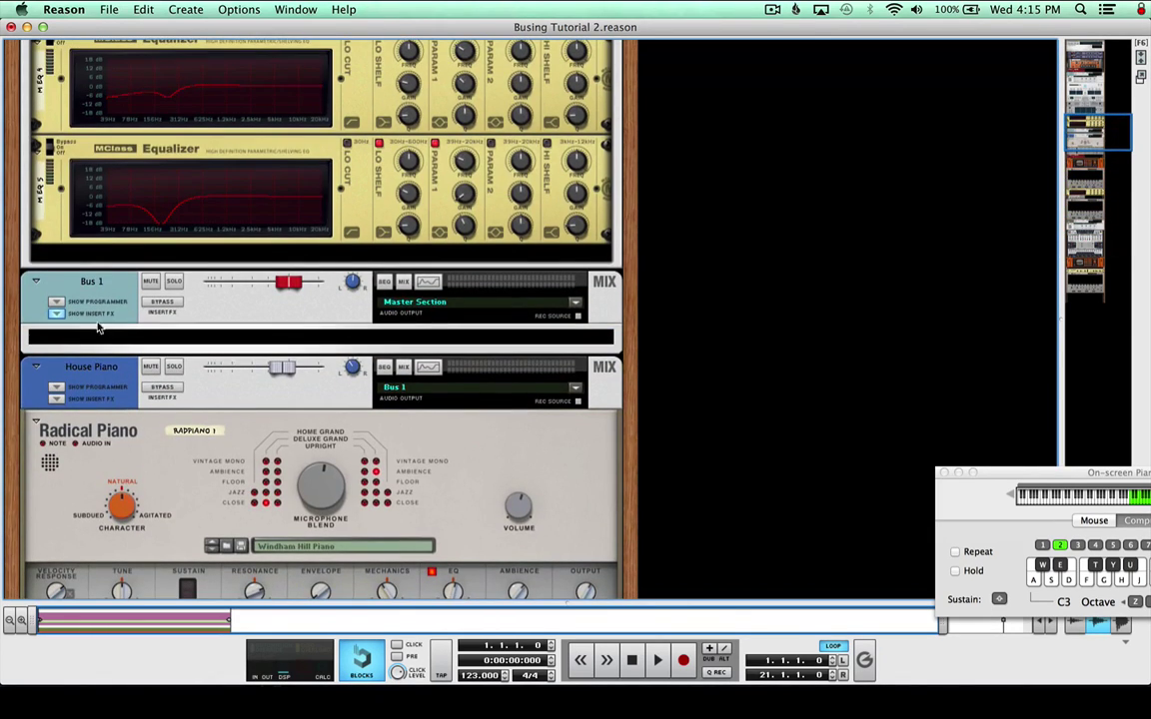
double_click(95, 286)
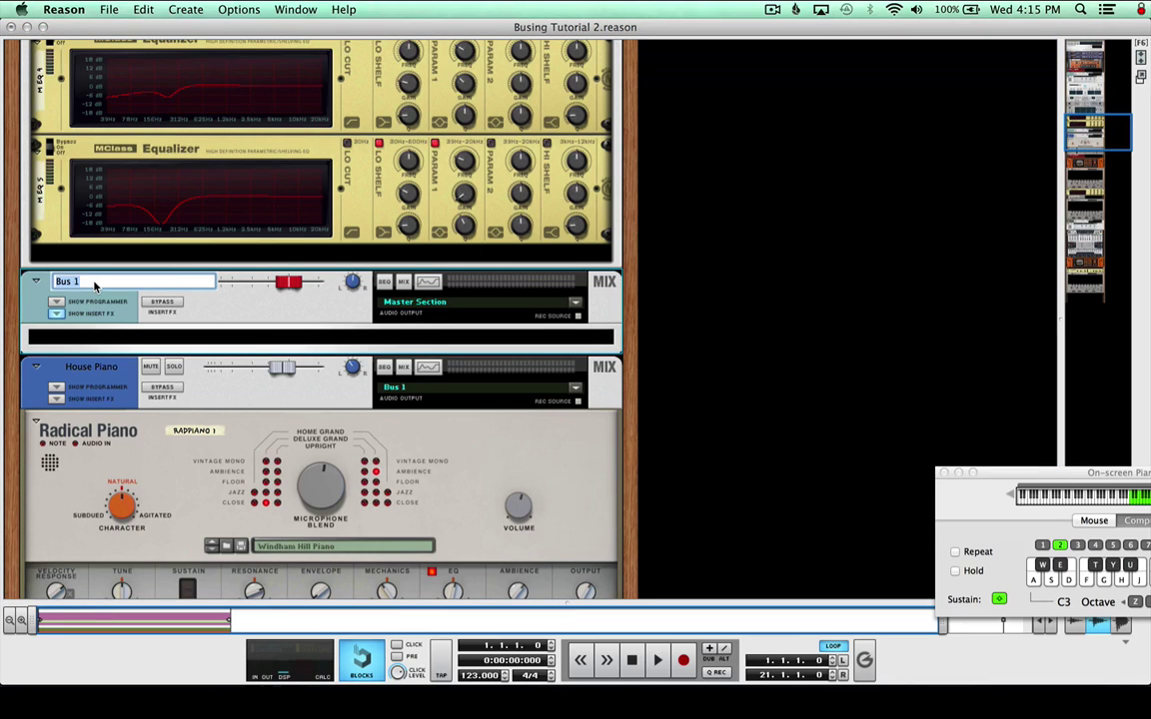
text(Synths)
key(Return)
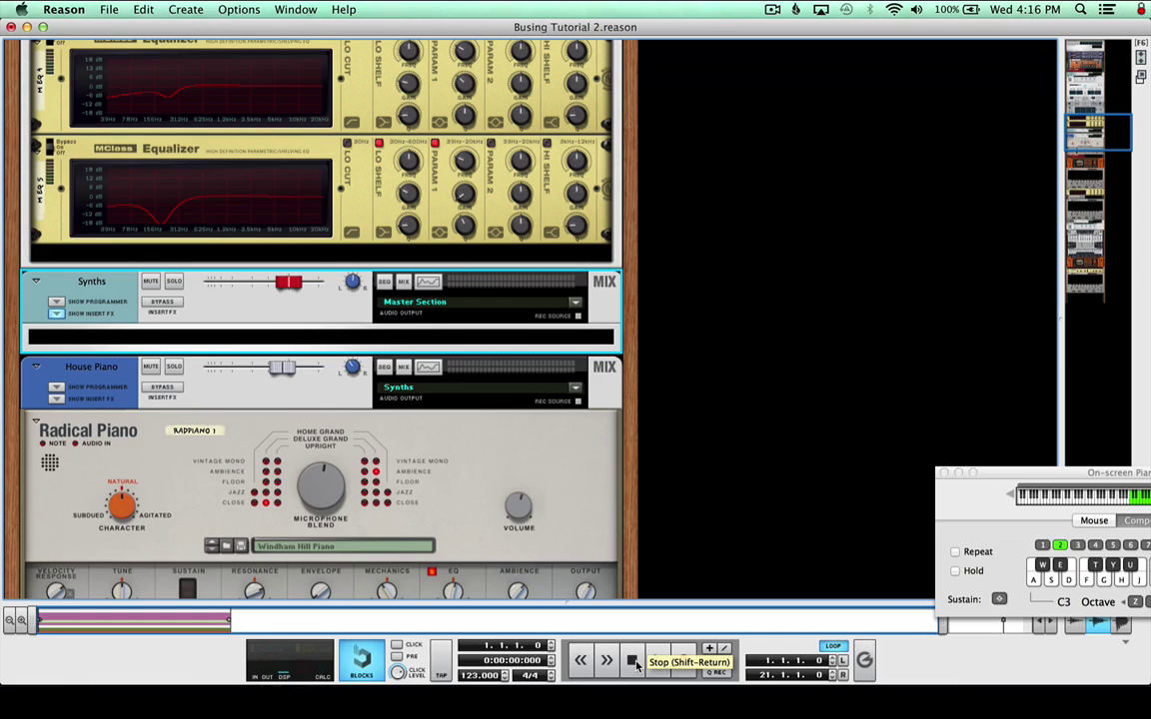
Play the song to check the signal reaching the Synths bus, and return the song position to the start.
key(space)
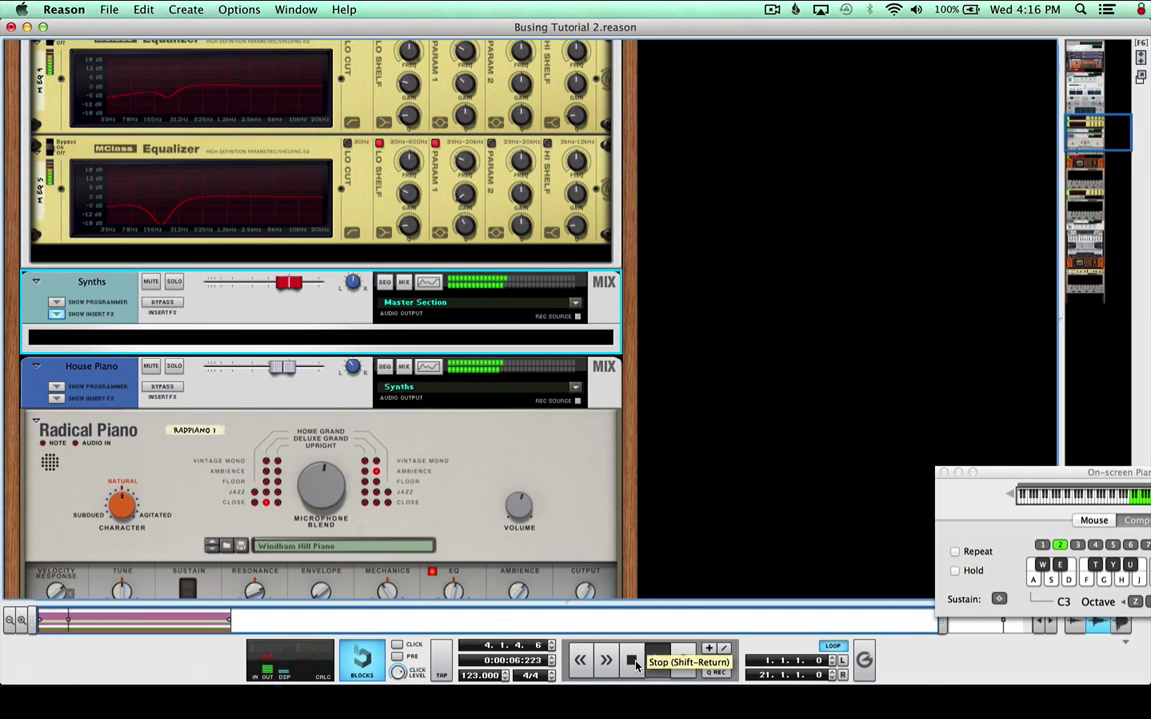
double_click(636, 663)
Add a Synchronous Effect Modulator to the Synths bus inserts and load the Short Sidechain.repatch patch from the Pumping folder.
right_click(206, 338)
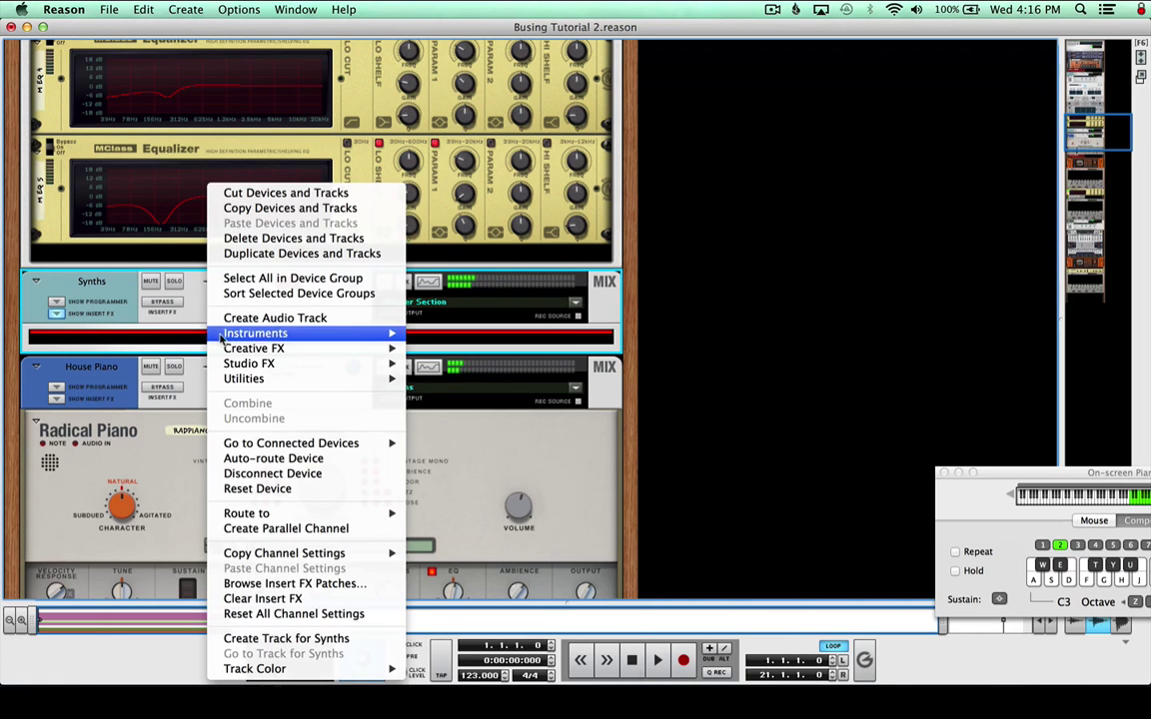
mouse_move(256, 349)
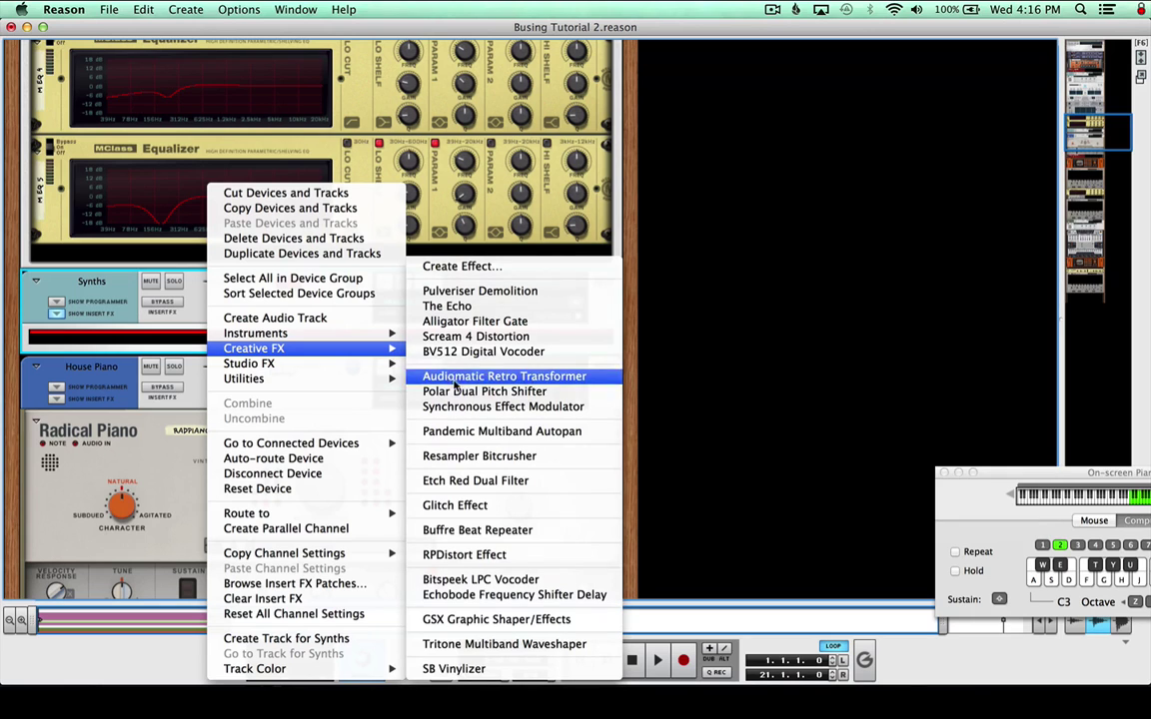
click(467, 409)
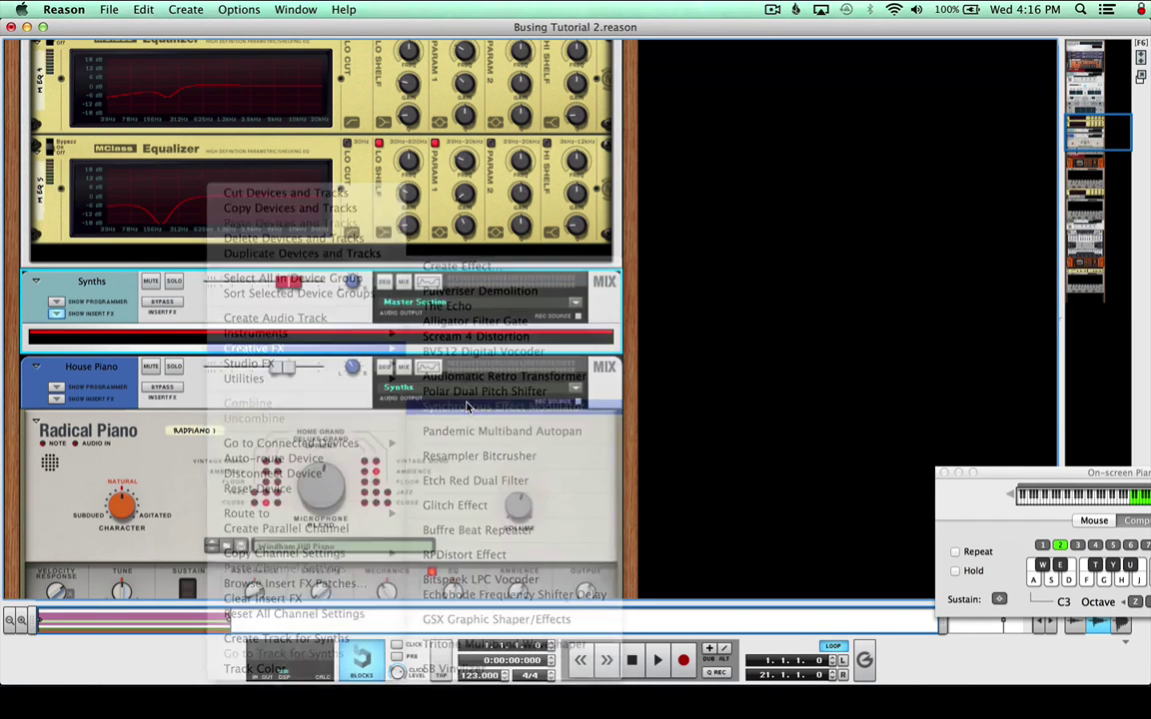
click(530, 293)
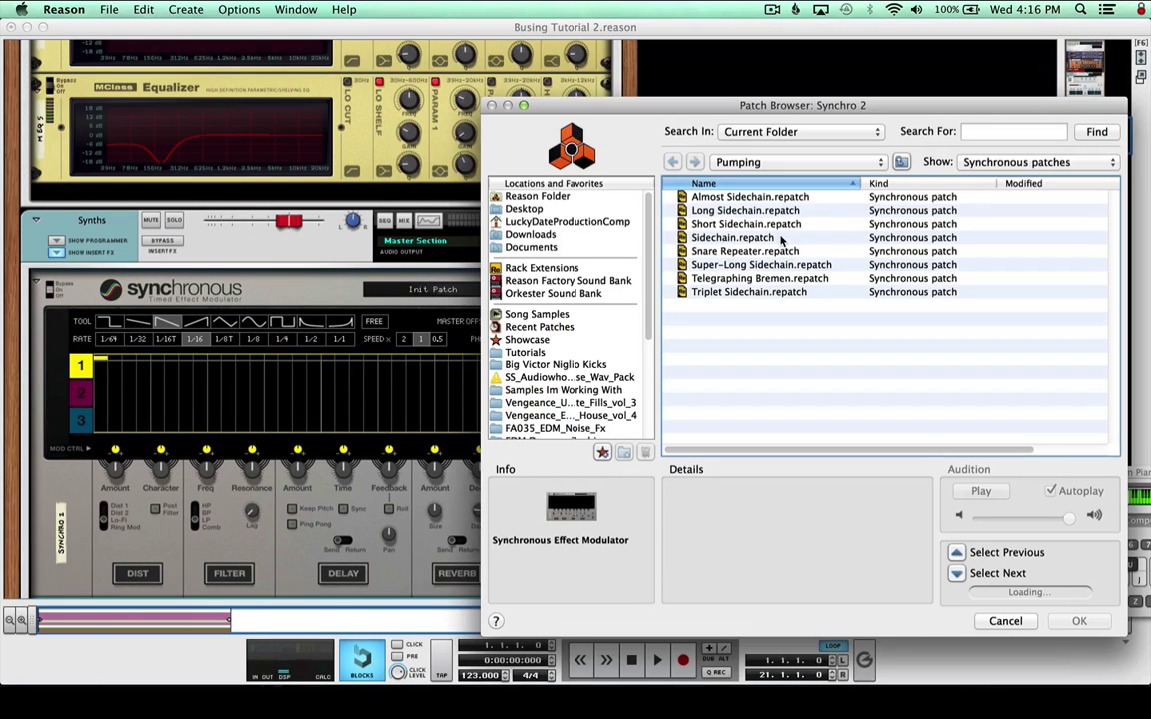
double_click(741, 224)
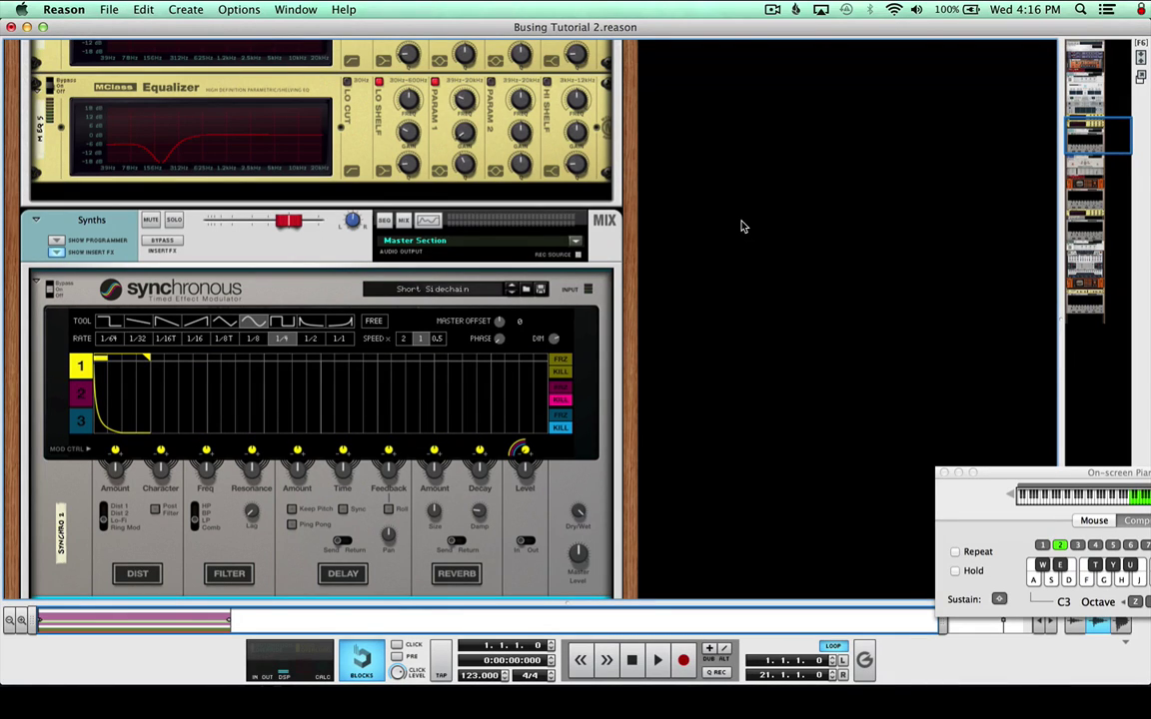
Play the song to audition the Short Sidechain effect on the Synths bus while trying its Dry/Wet control.
scroll(377, 346, down, 3)
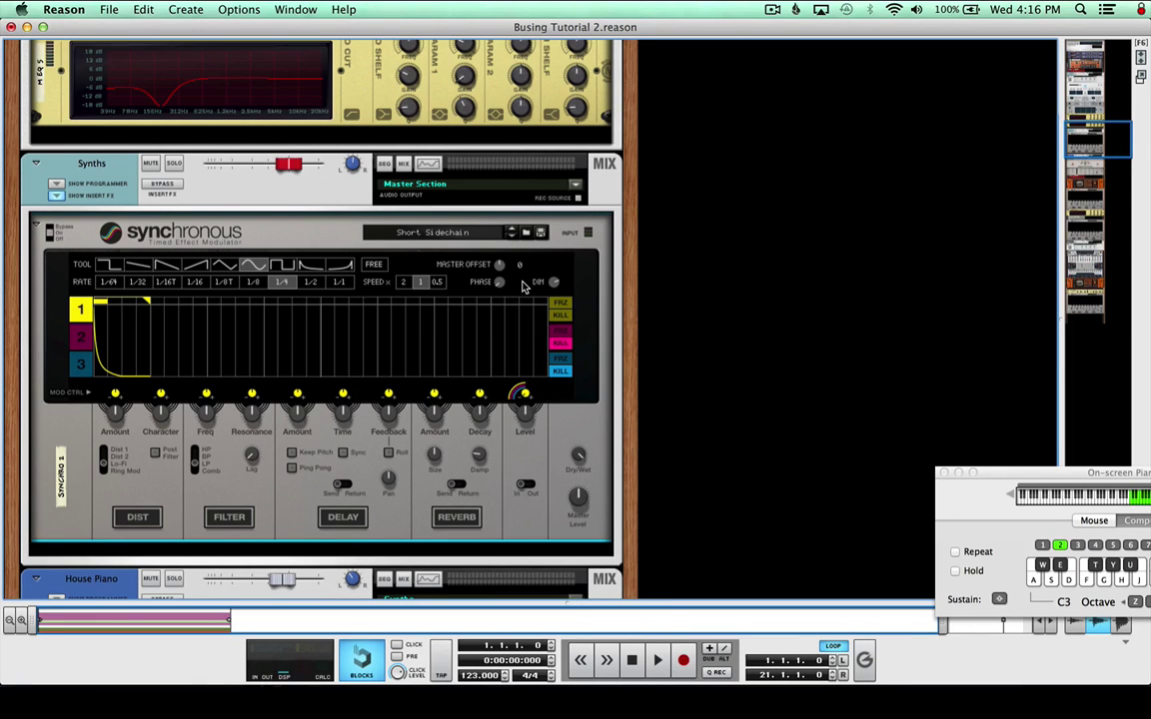
key(space)
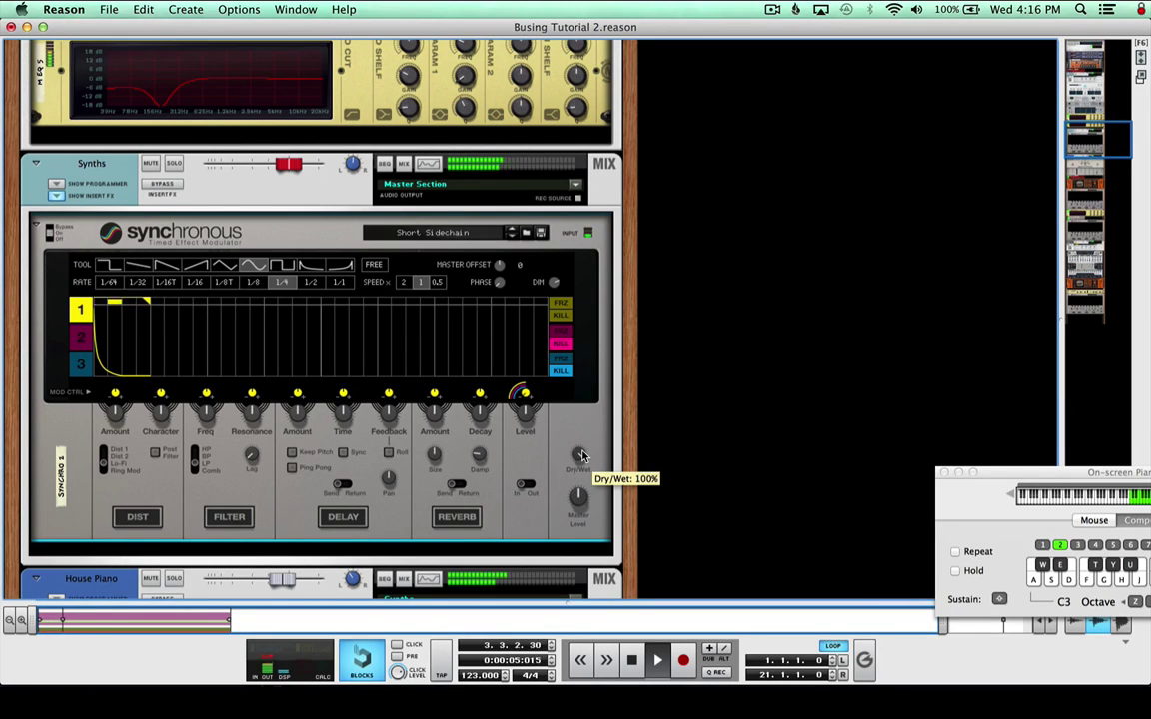
mouse_move(581, 456)
mouse_down()
mouse_move(577, 548)
mouse_move(579, 439)
mouse_up()
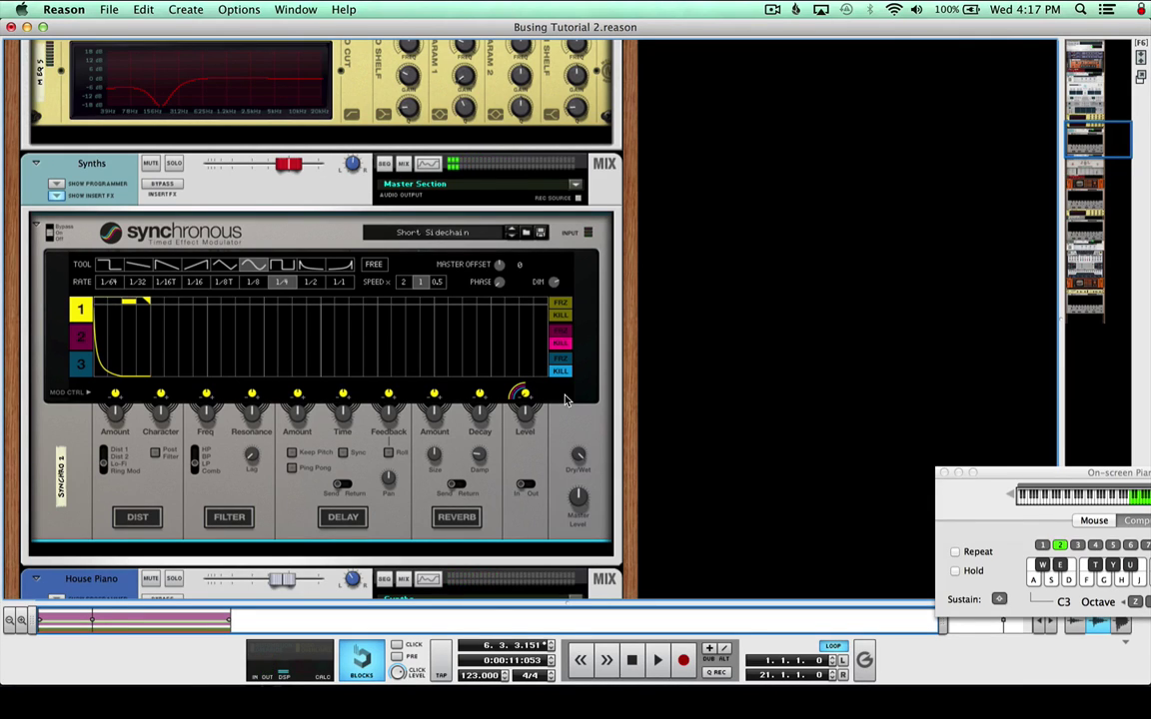
Add an RPDistort Effect after the Synchronous device in the Synths inserts and load the Deorro.repatch patch from Lucky Synths.
right_click(278, 230)
mouse_move(375, 394)
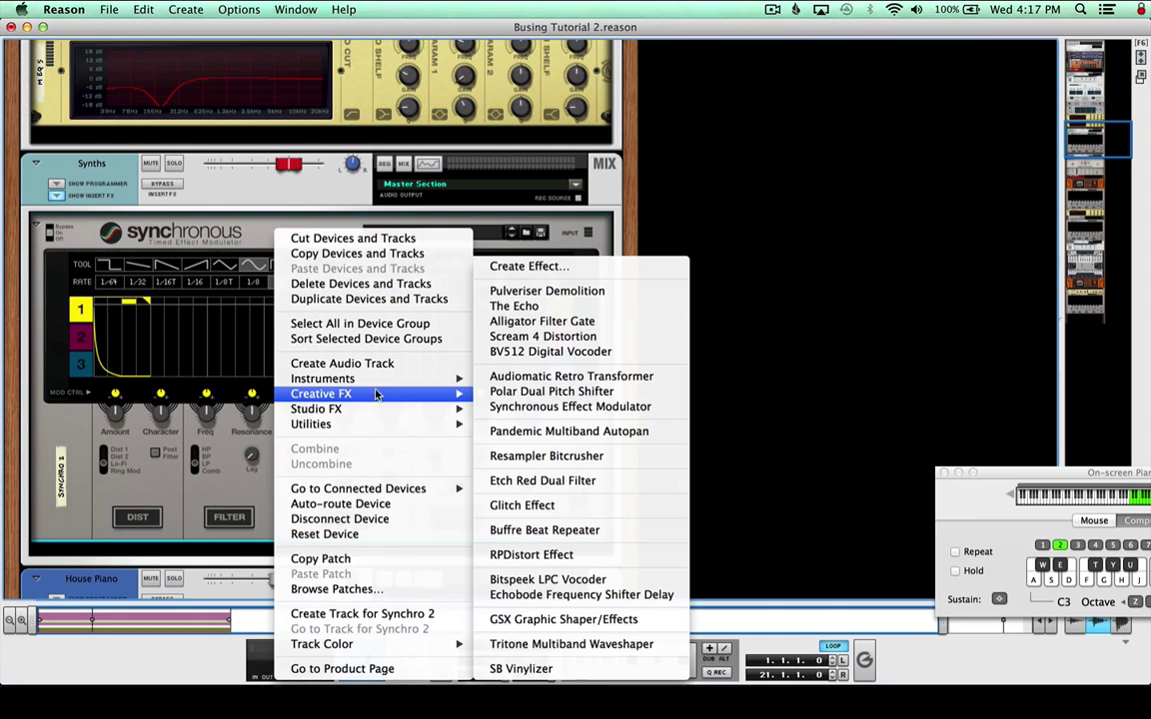
click(584, 557)
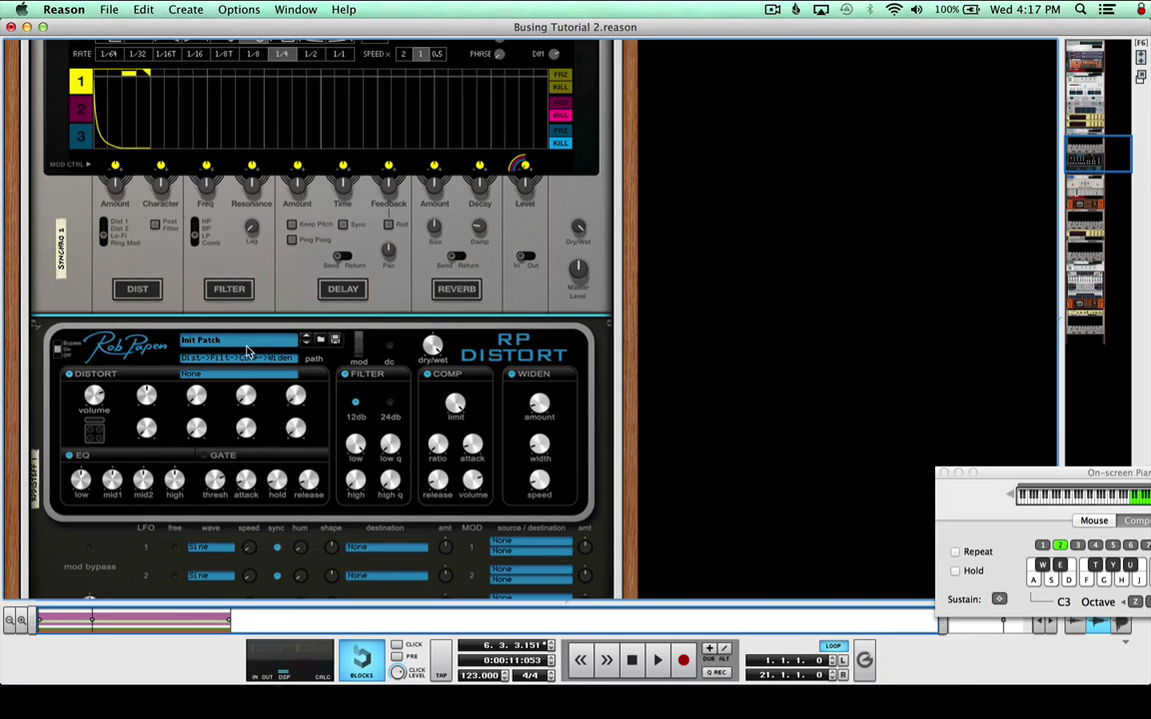
click(322, 341)
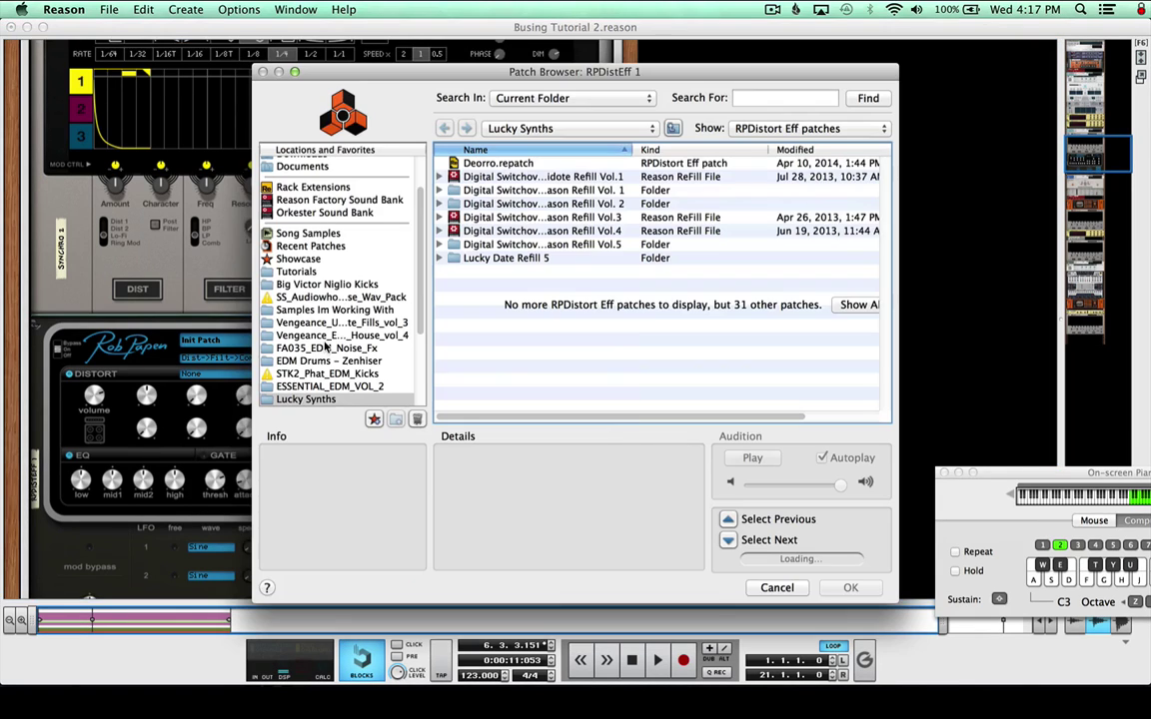
double_click(476, 160)
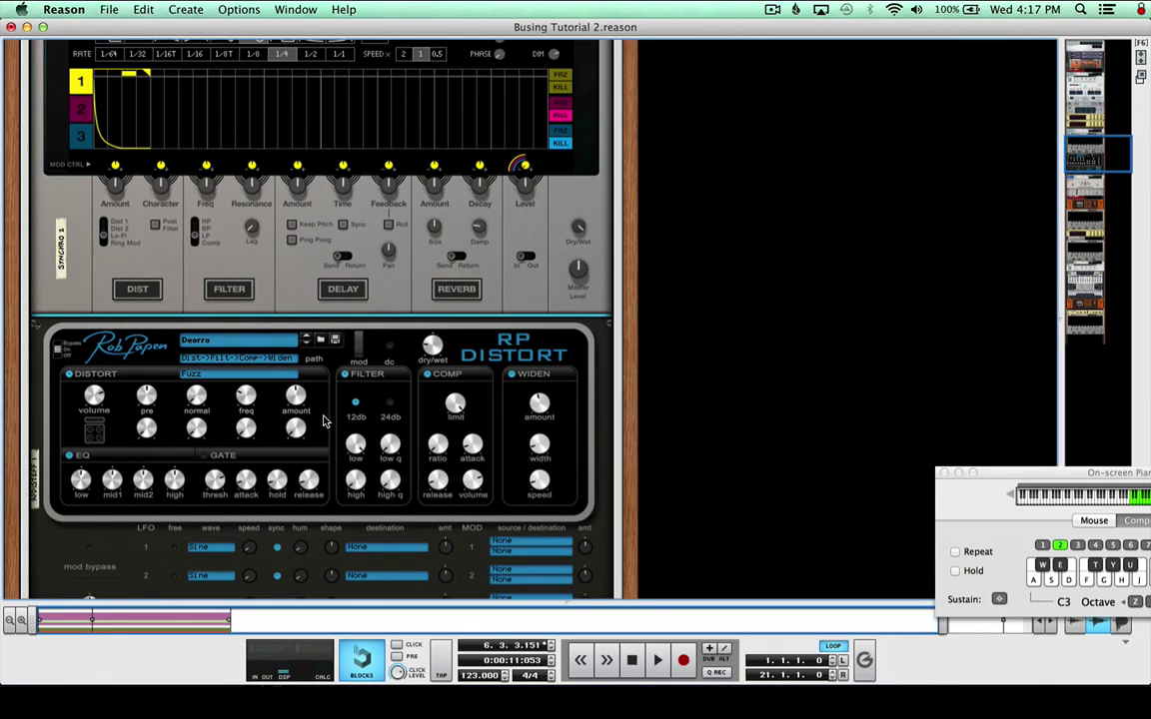
Play the song from the start while adjusting the RP Distort's dry/wet mix and distortion amount.
scroll(290, 380, down, 1)
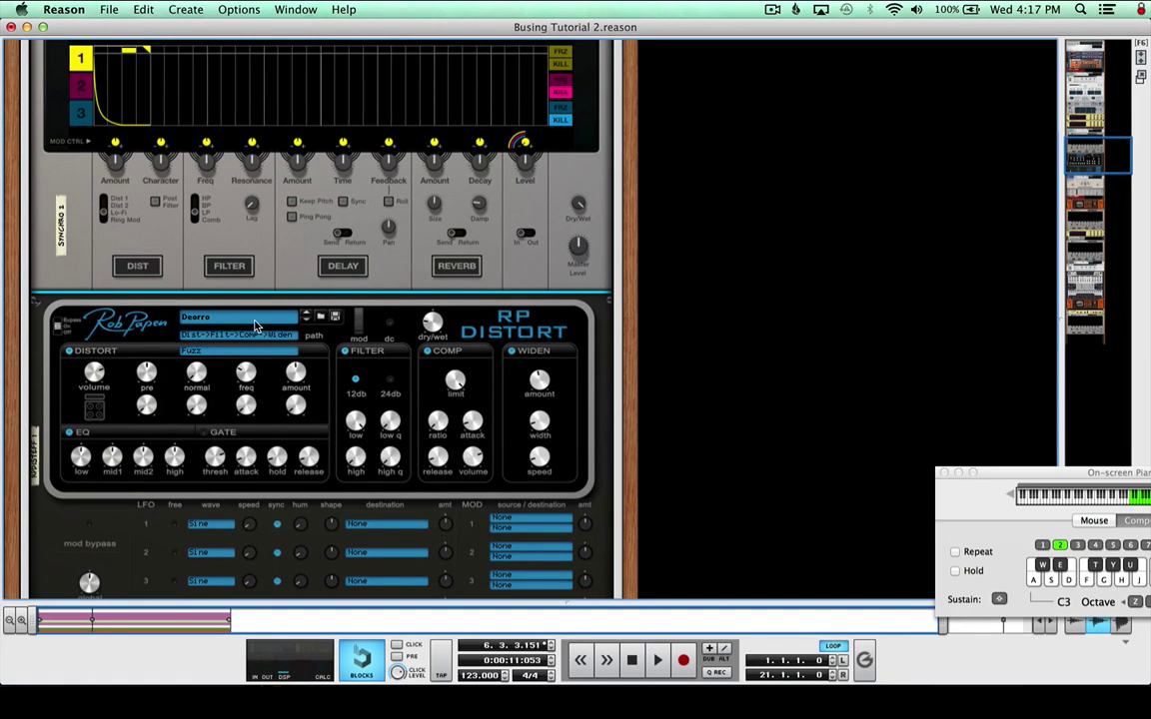
scroll(423, 372, down, 2)
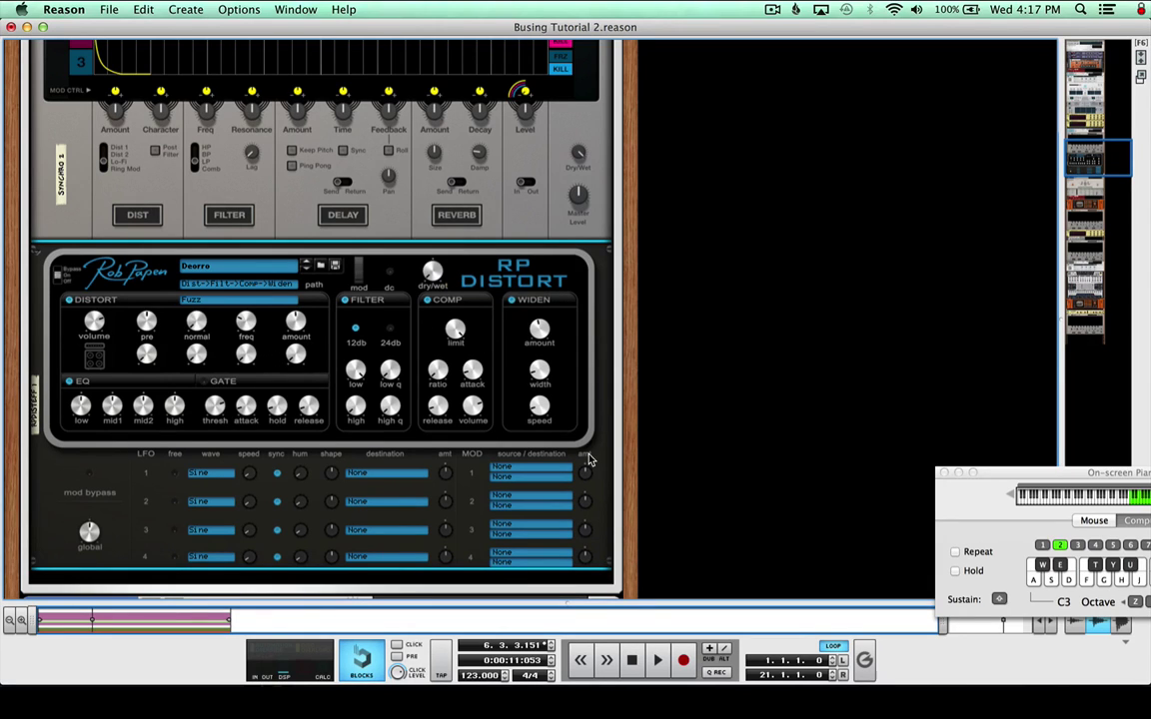
click(632, 660)
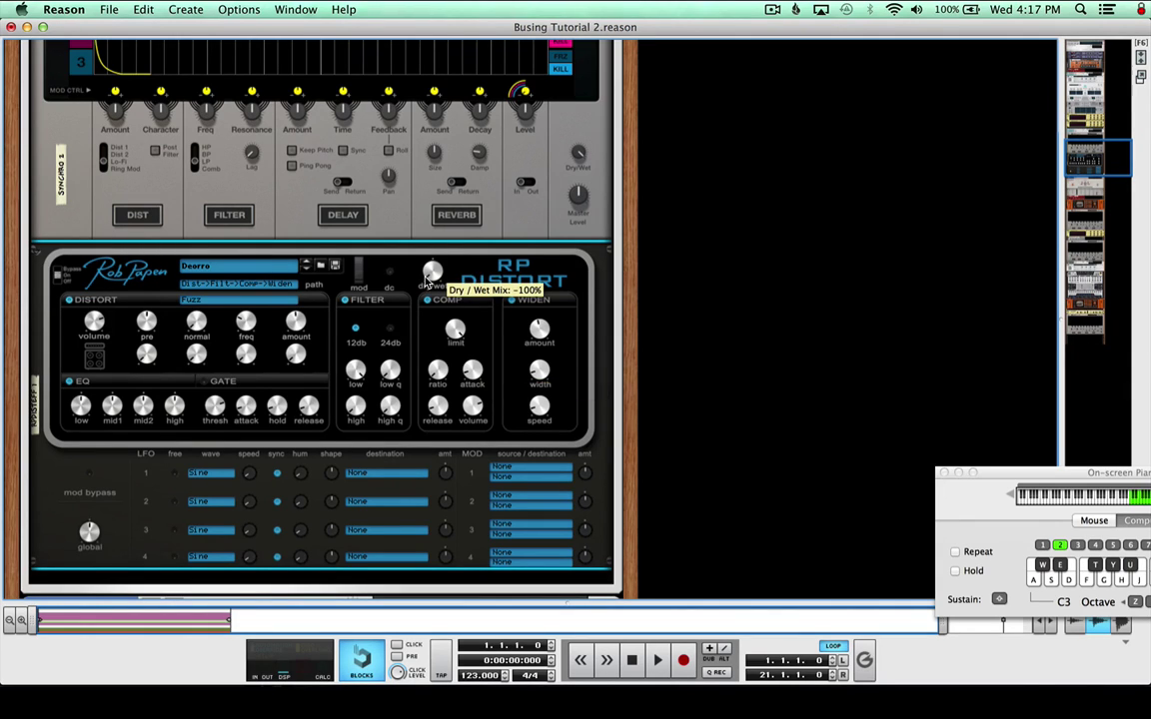
key(space)
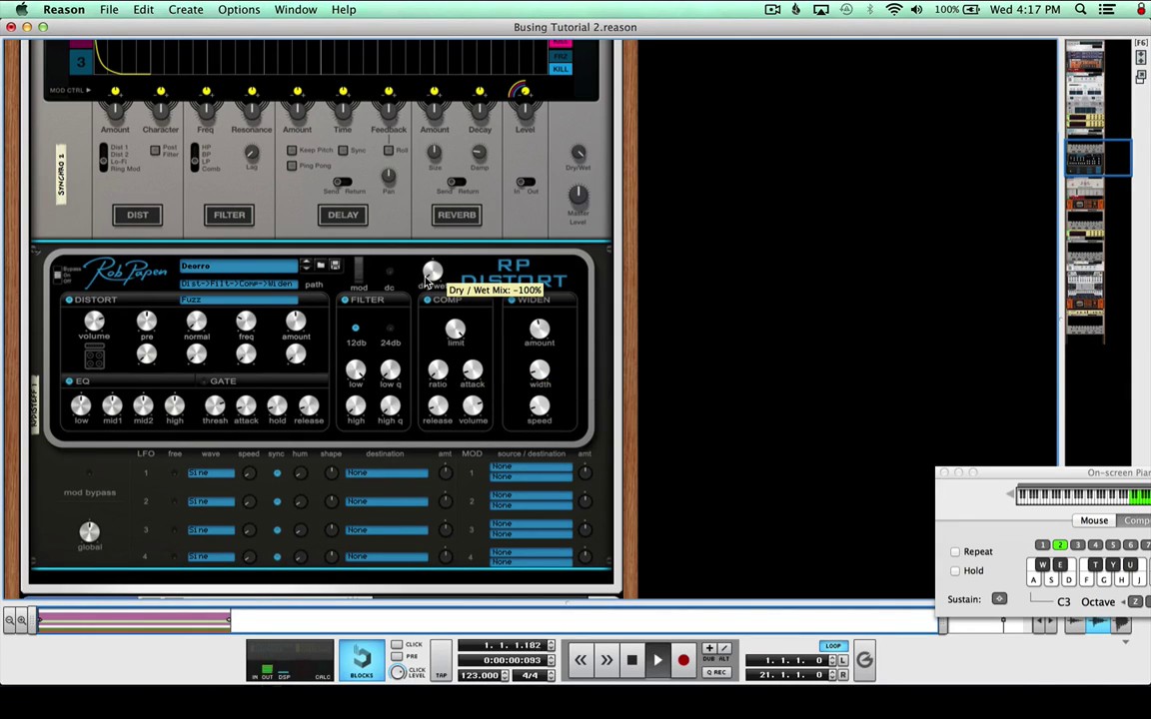
drag(425, 280, 421, 231)
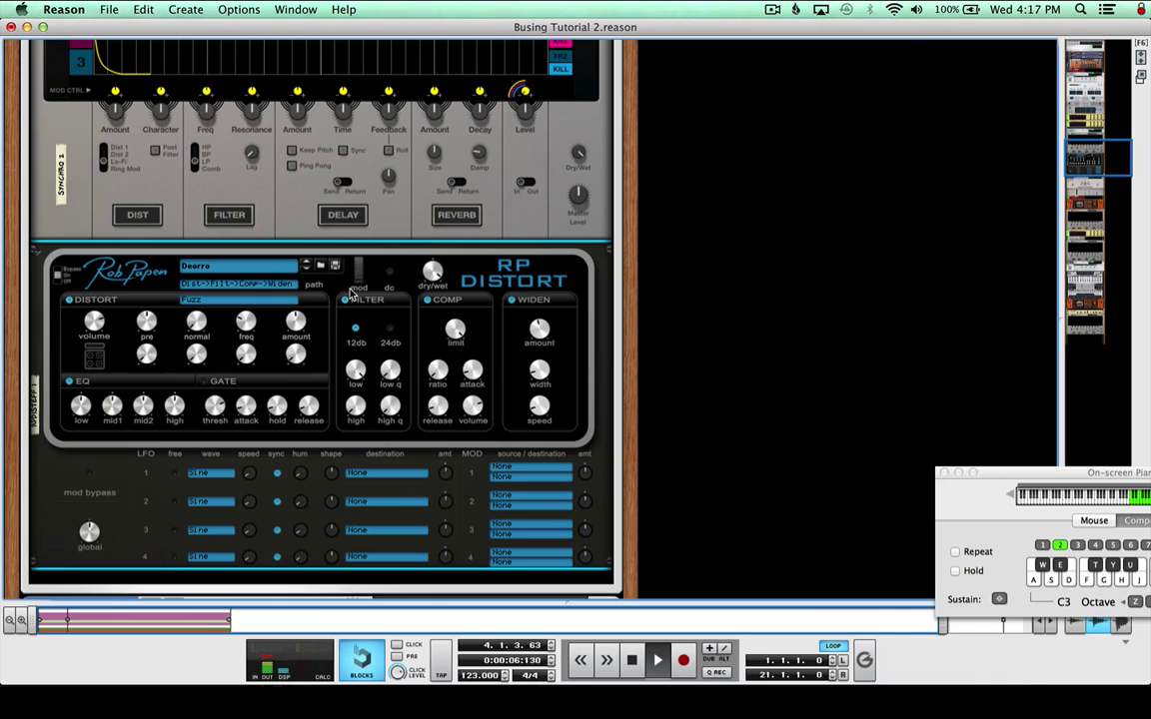
drag(297, 319, 248, 333)
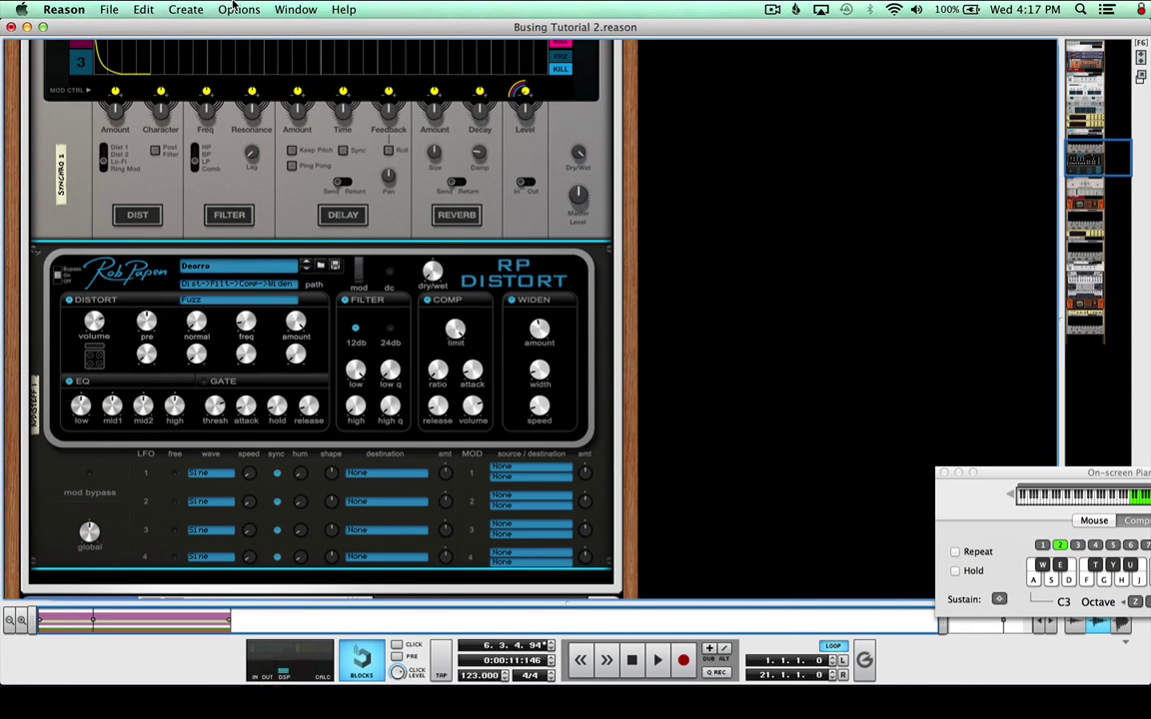
Review the two Synths bus insert effects, show the sequencer and return the song position to bar 1.
scroll(83, 147, up, 10)
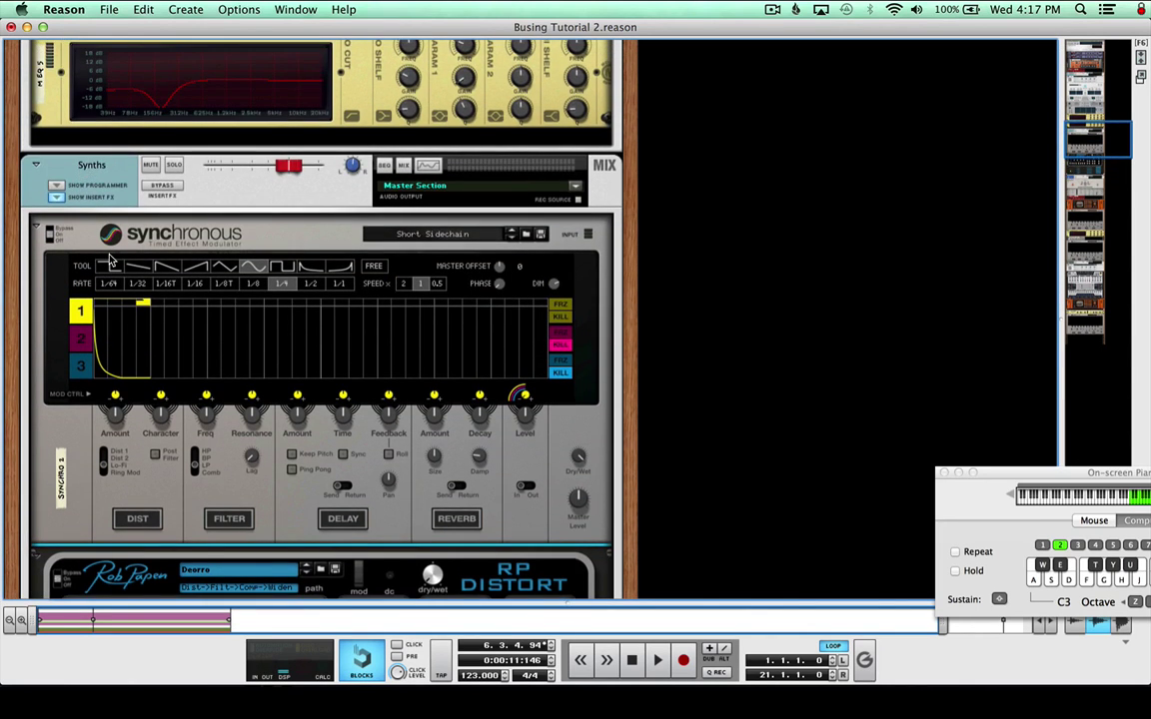
scroll(80, 149, down, 5)
scroll(112, 259, down, 5)
scroll(110, 260, down, 3)
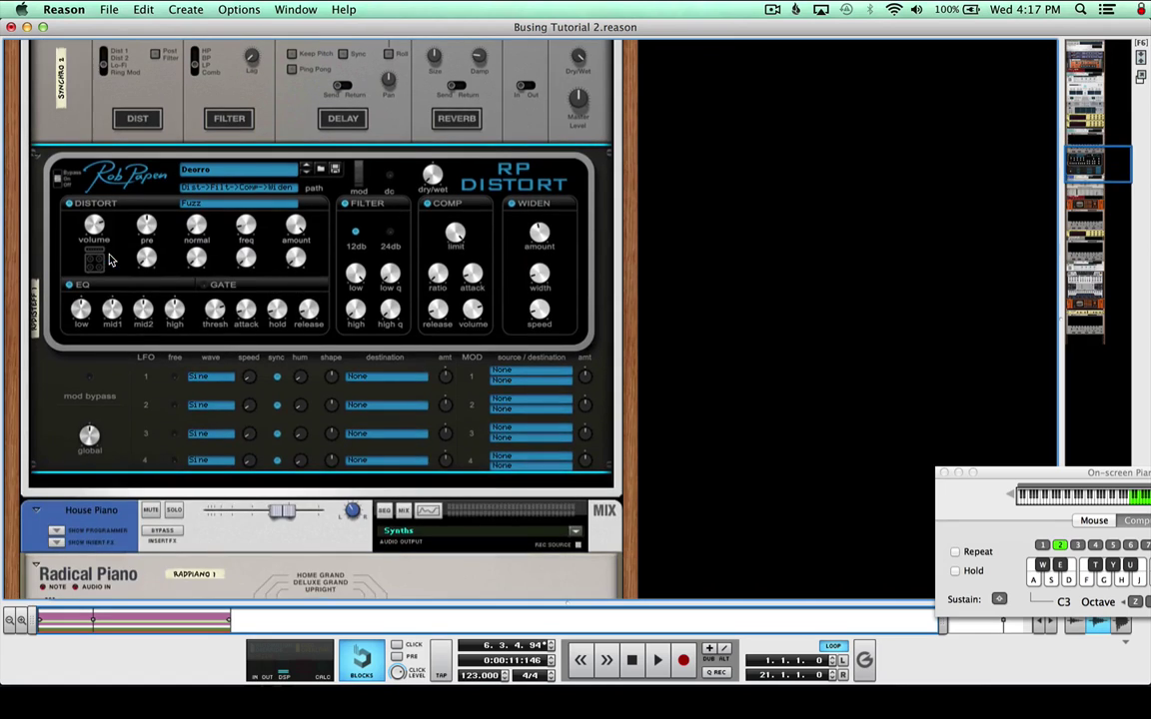
scroll(110, 260, up, 10)
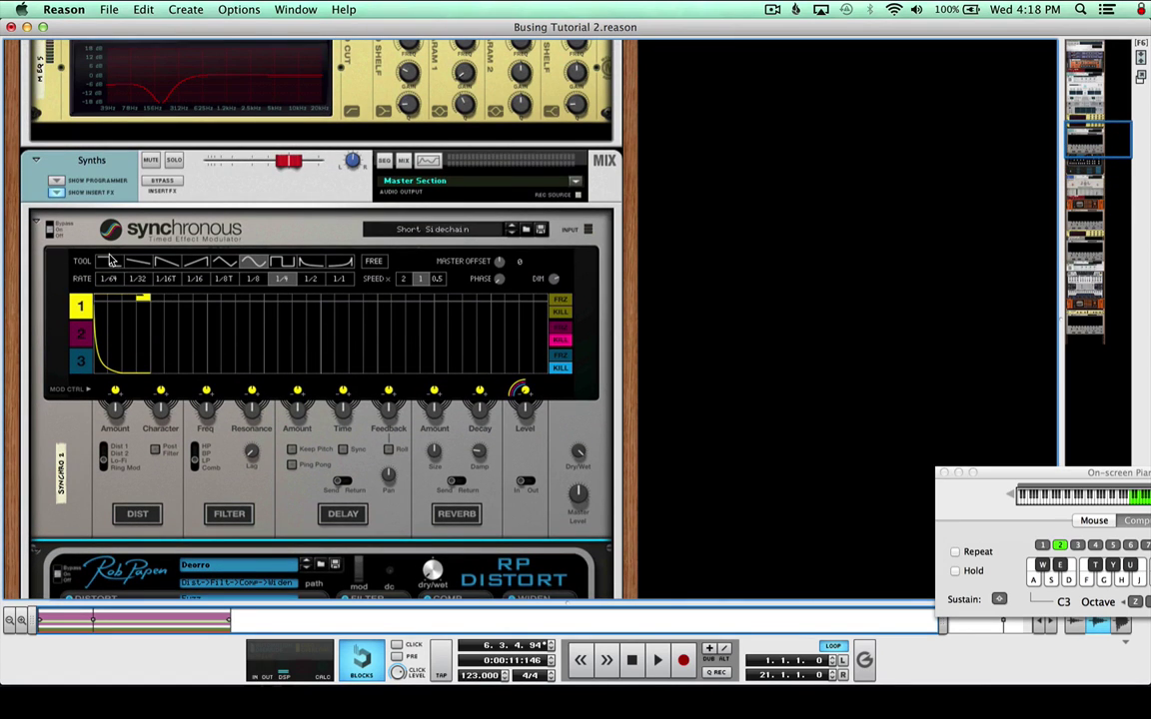
scroll(110, 259, down, 1)
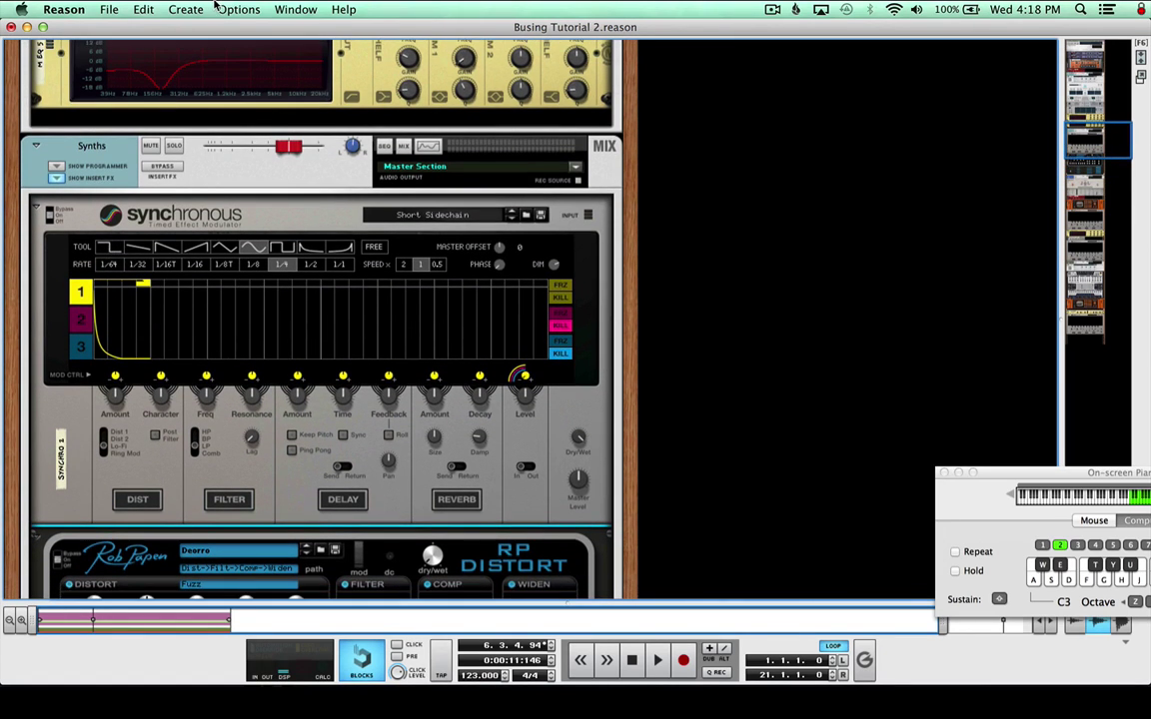
click(295, 9)
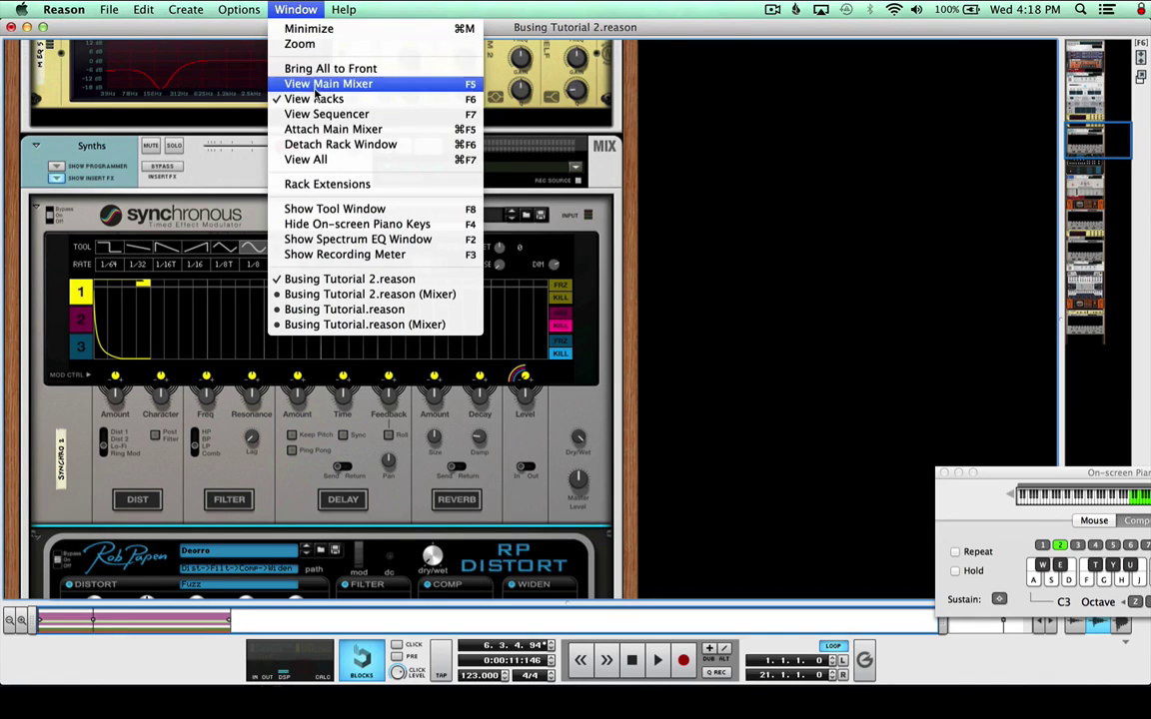
click(283, 101)
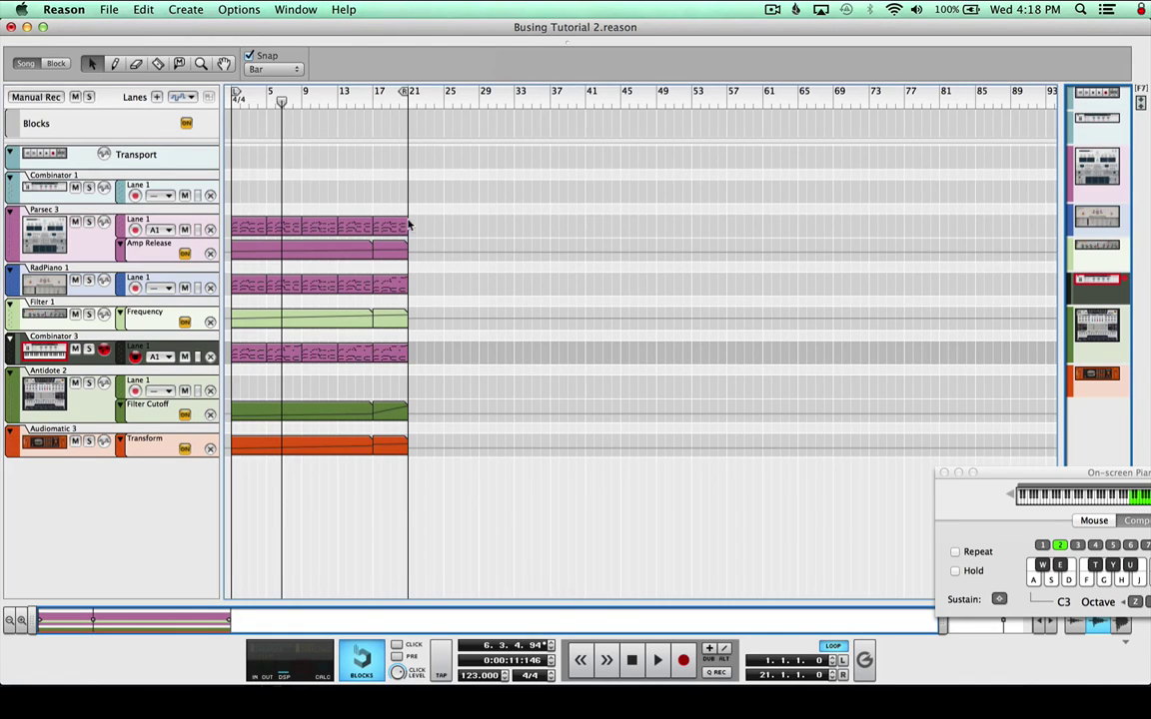
drag(278, 97, 140, 97)
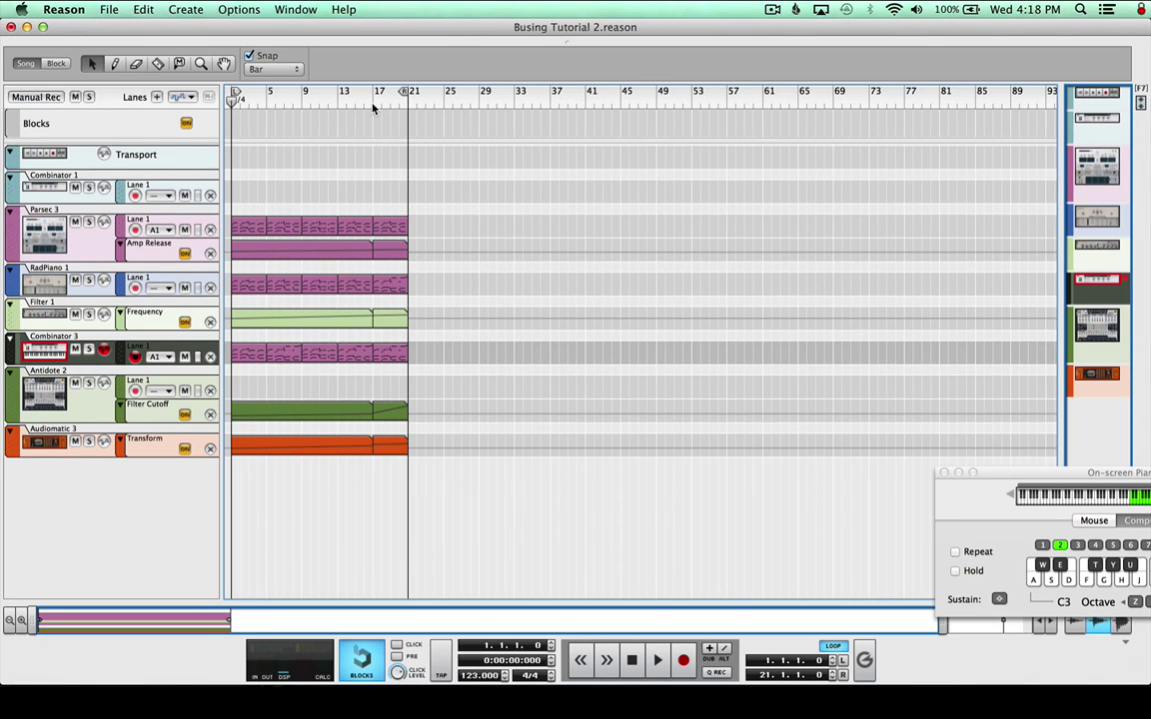
Return to the rack and add an Audiomatic Retro Transformer after the Synchronous device in the Synths inserts.
click(295, 9)
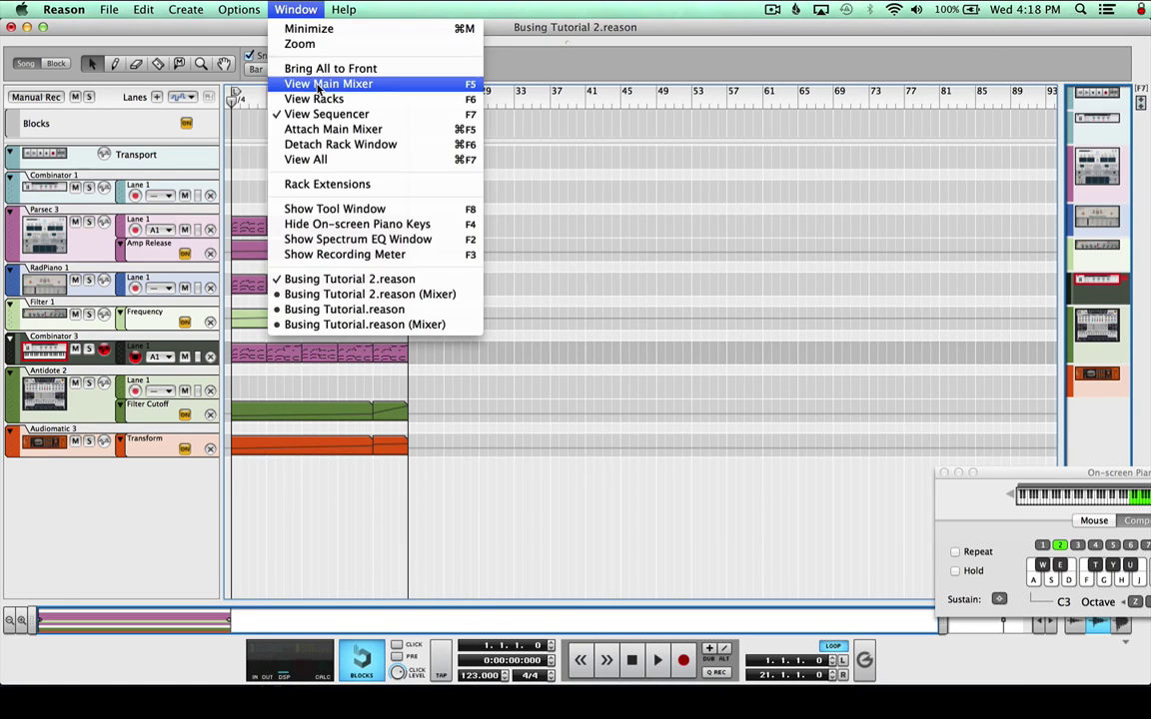
click(317, 101)
scroll(200, 310, down, 5)
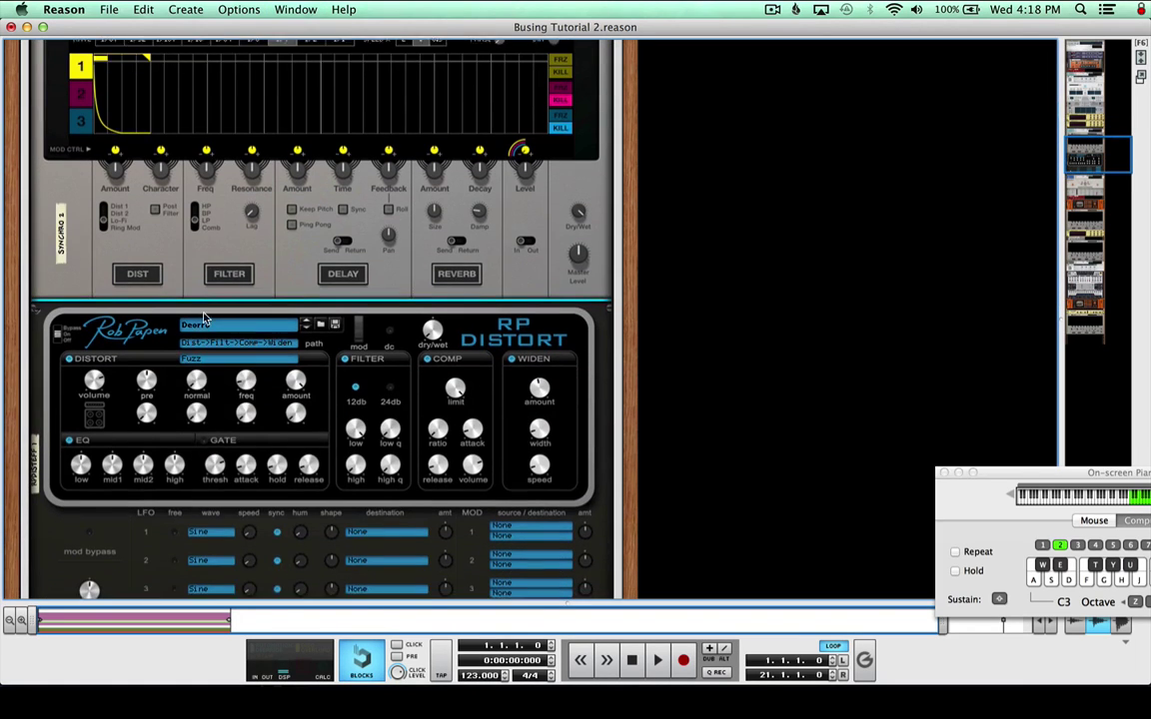
right_click(180, 298)
mouse_move(239, 393)
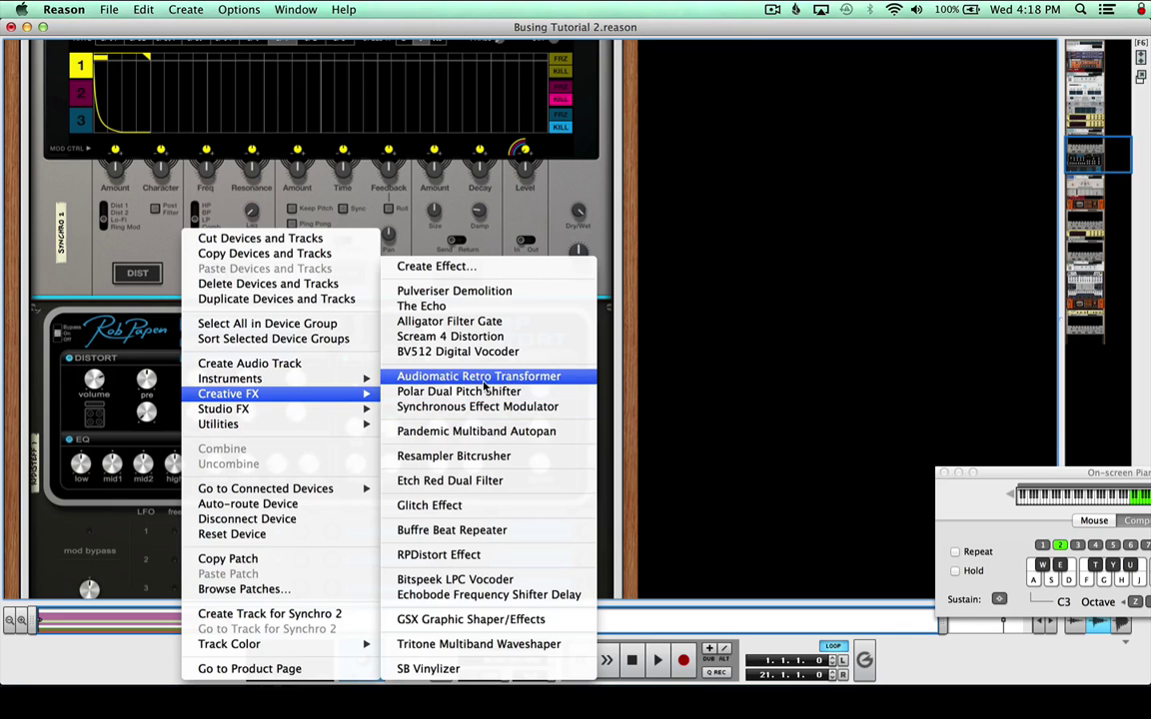
click(479, 376)
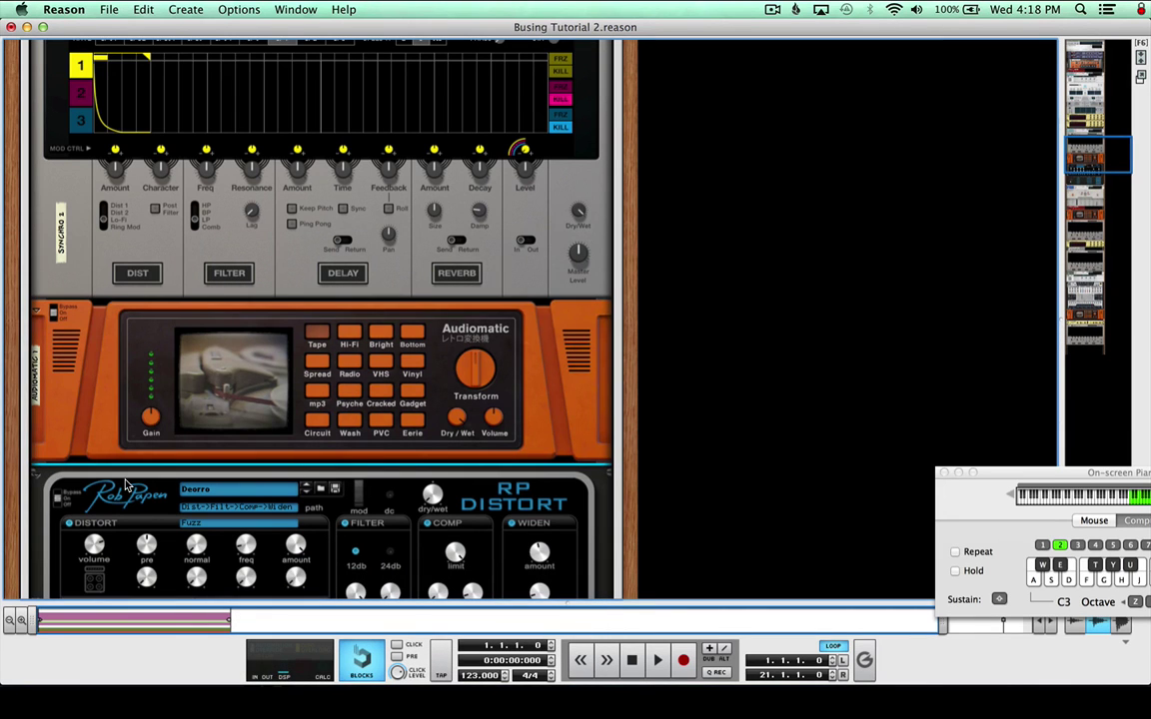
Delete the RP Distort and Synchronous devices from the Synths bus inserts.
key(BackSpace)
click(615, 255)
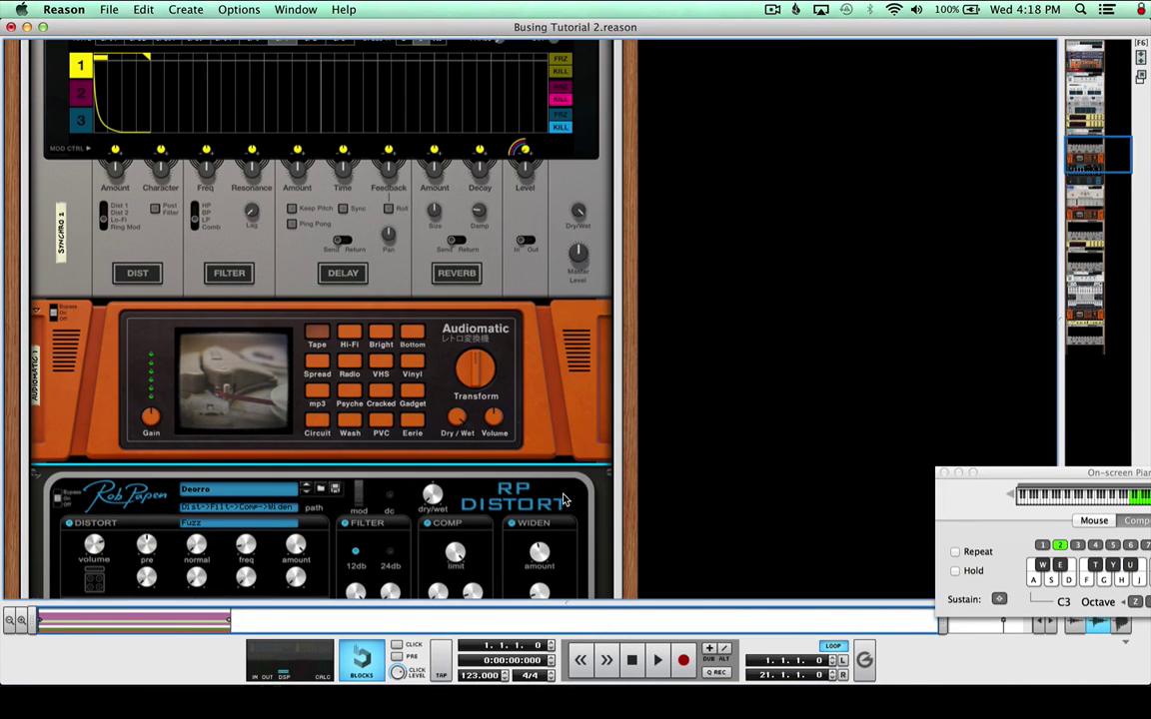
click(238, 257)
key(BackSpace)
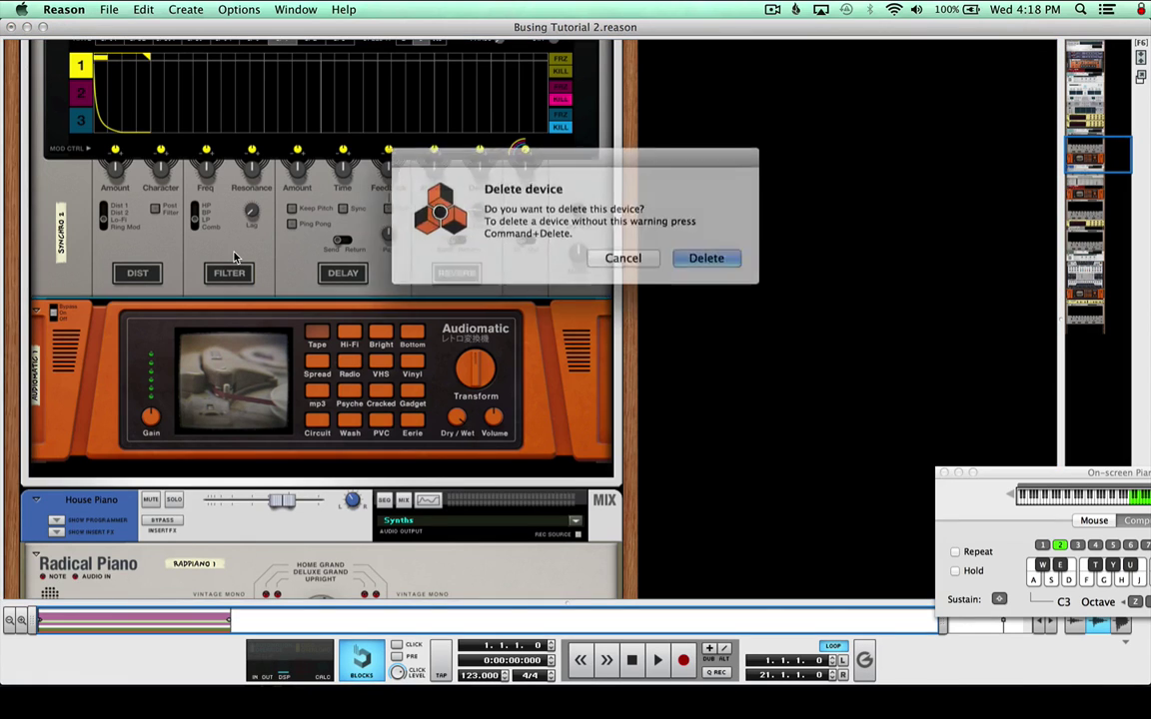
key(Return)
Set the Audiomatic on the Synths bus to the Radio preset and switch the device to Bypass.
scroll(365, 140, up, 3)
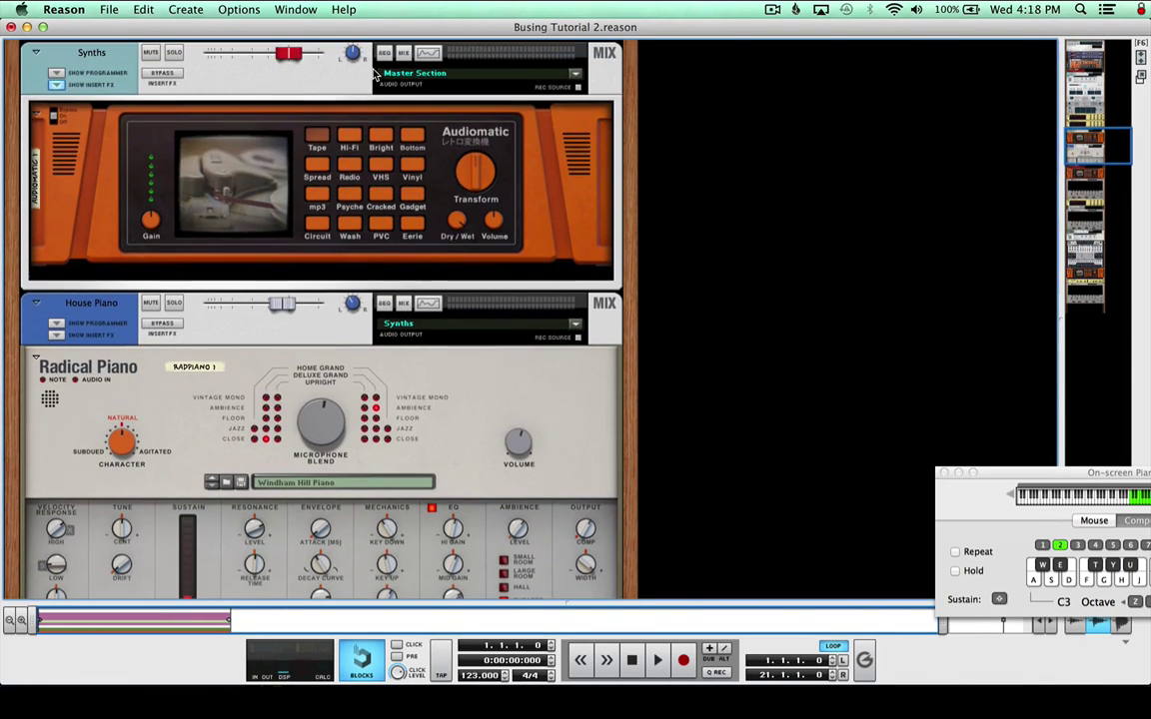
click(350, 176)
scroll(444, 194, up, 3)
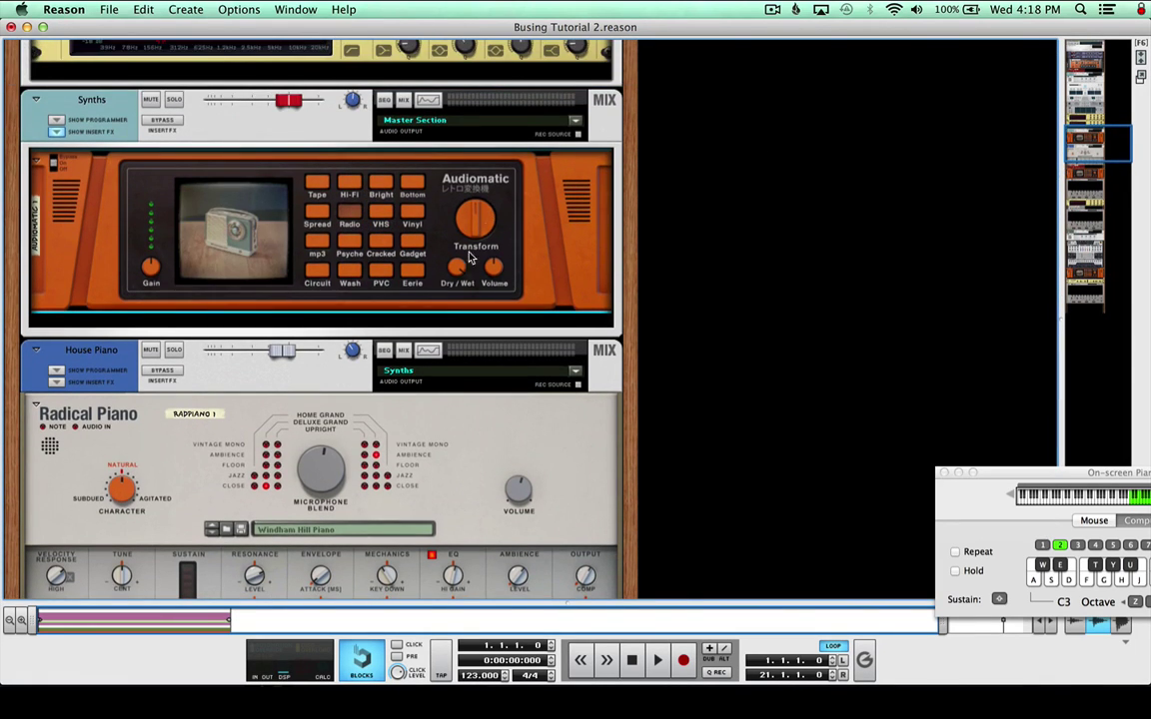
click(51, 152)
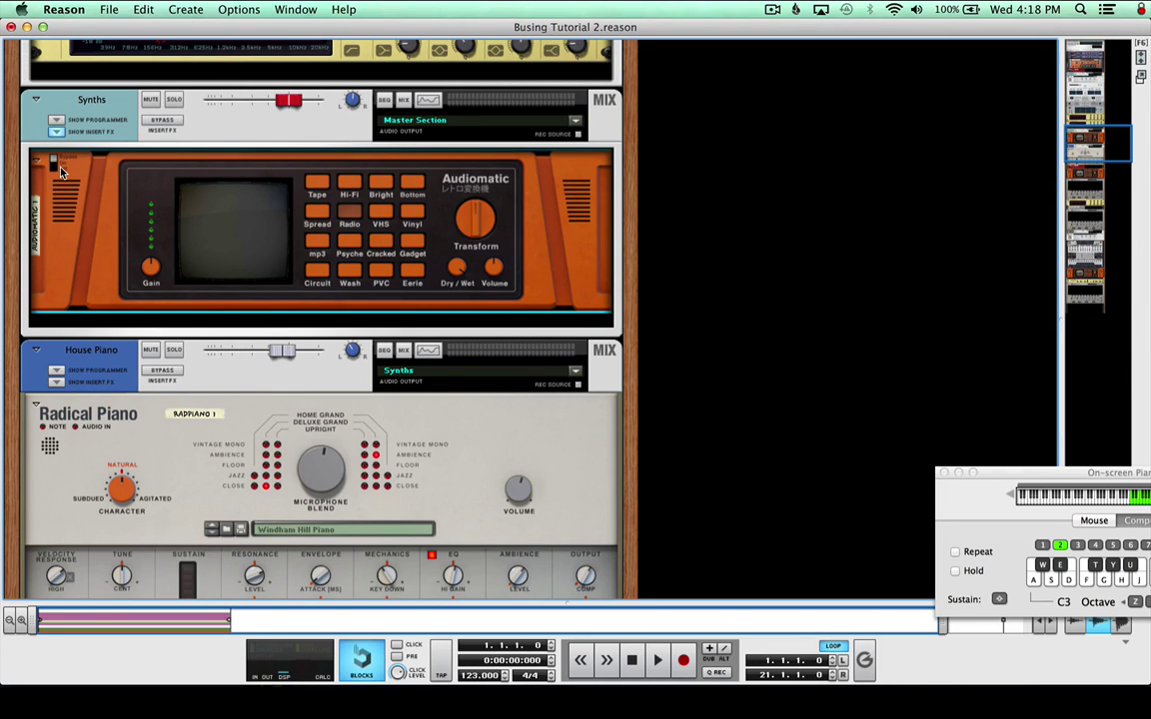
Create an Enabled automation lane for the Audiomatic's bypass switch and draw a clip from bar 17 to bar 21.
right_click(49, 145)
click(70, 165)
click(295, 9)
click(310, 114)
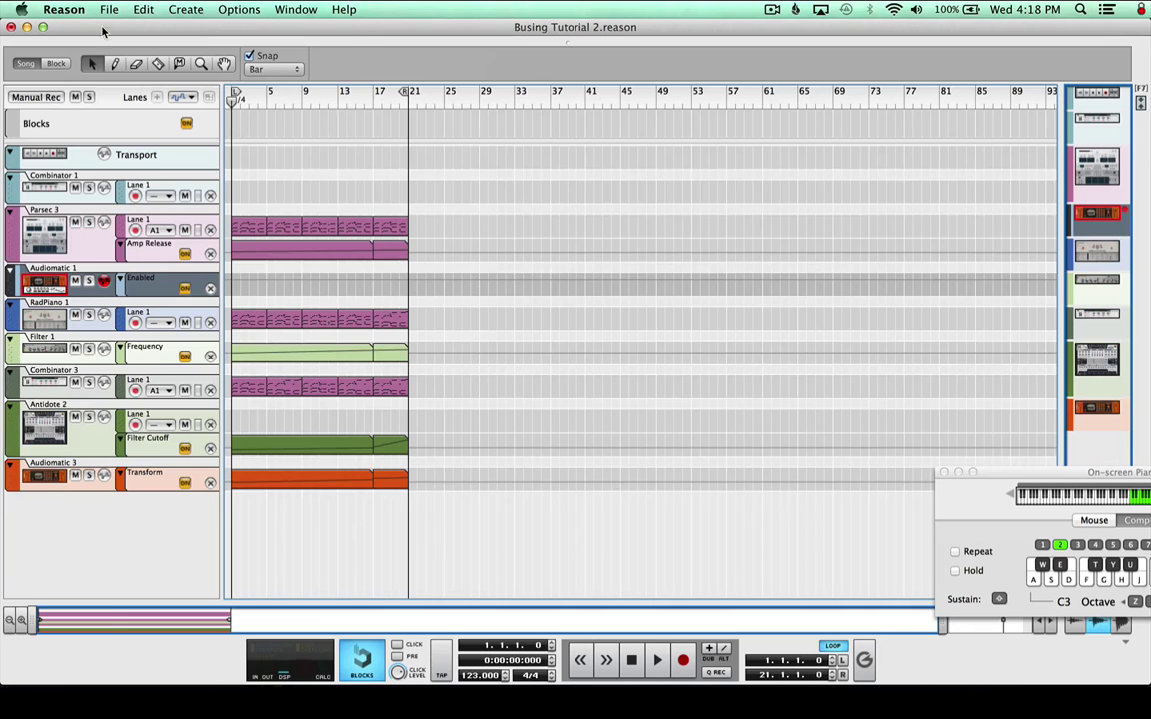
click(113, 64)
drag(385, 284, 372, 284)
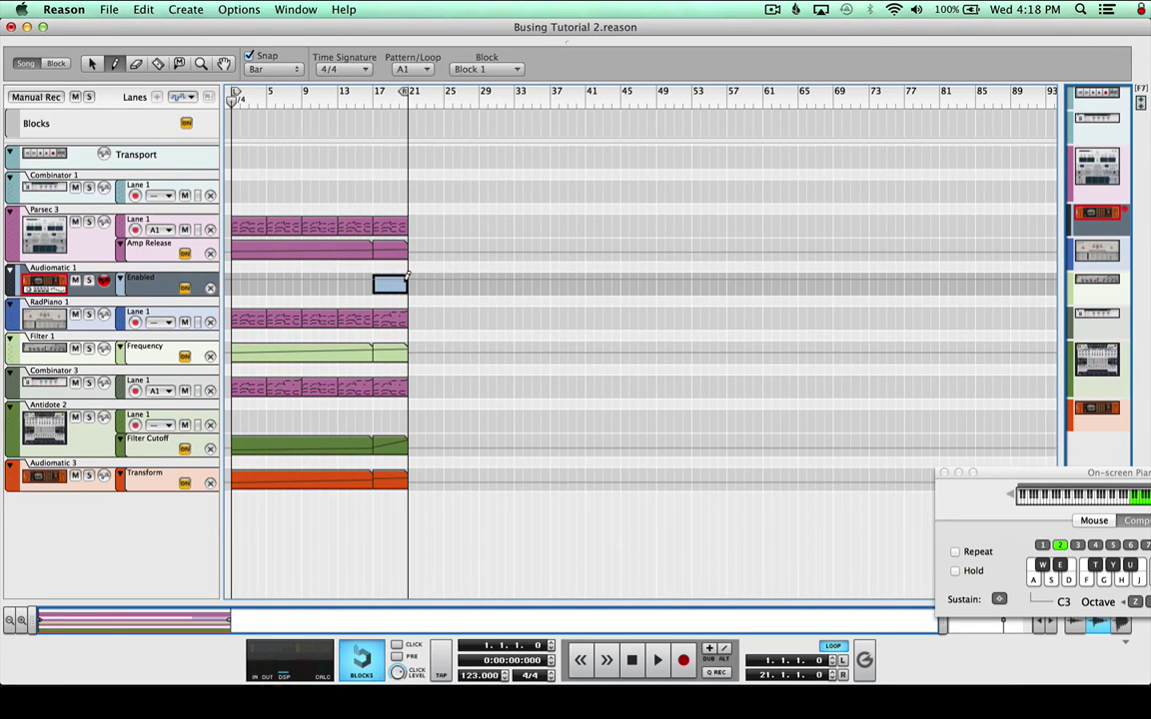
Add an automation point with the value On at 17.3.3 in the Audiomatic's Enabled clip and leave clip editing.
click(94, 64)
double_click(391, 285)
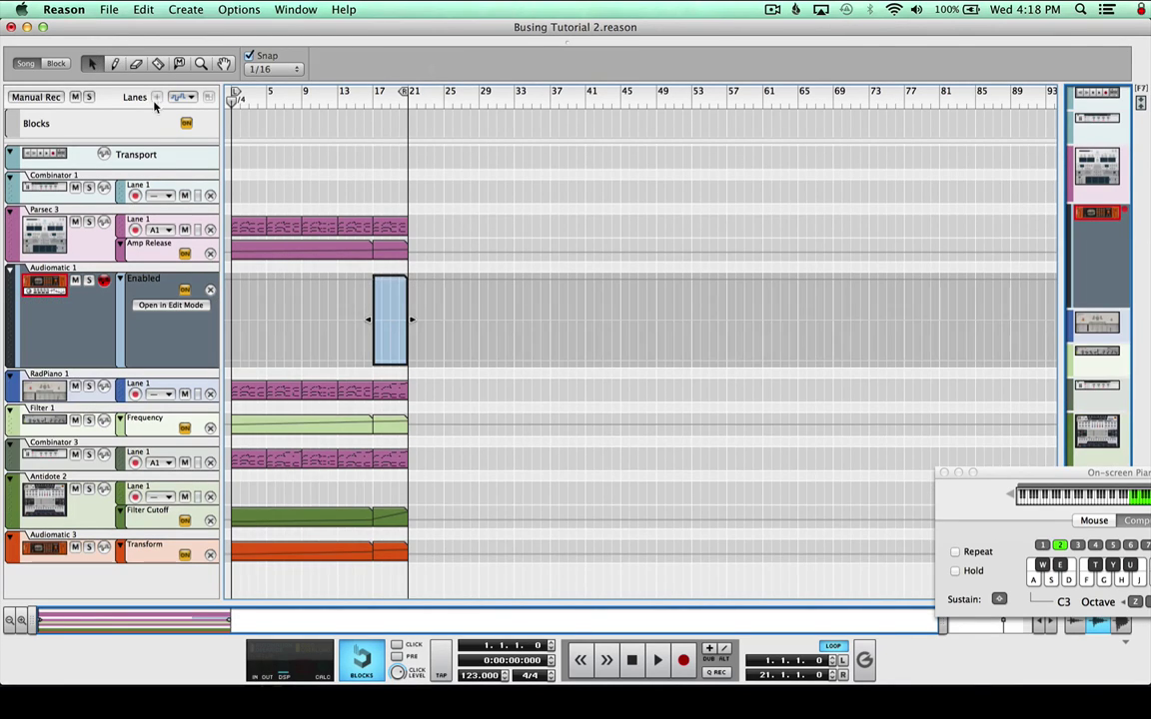
click(118, 70)
click(378, 320)
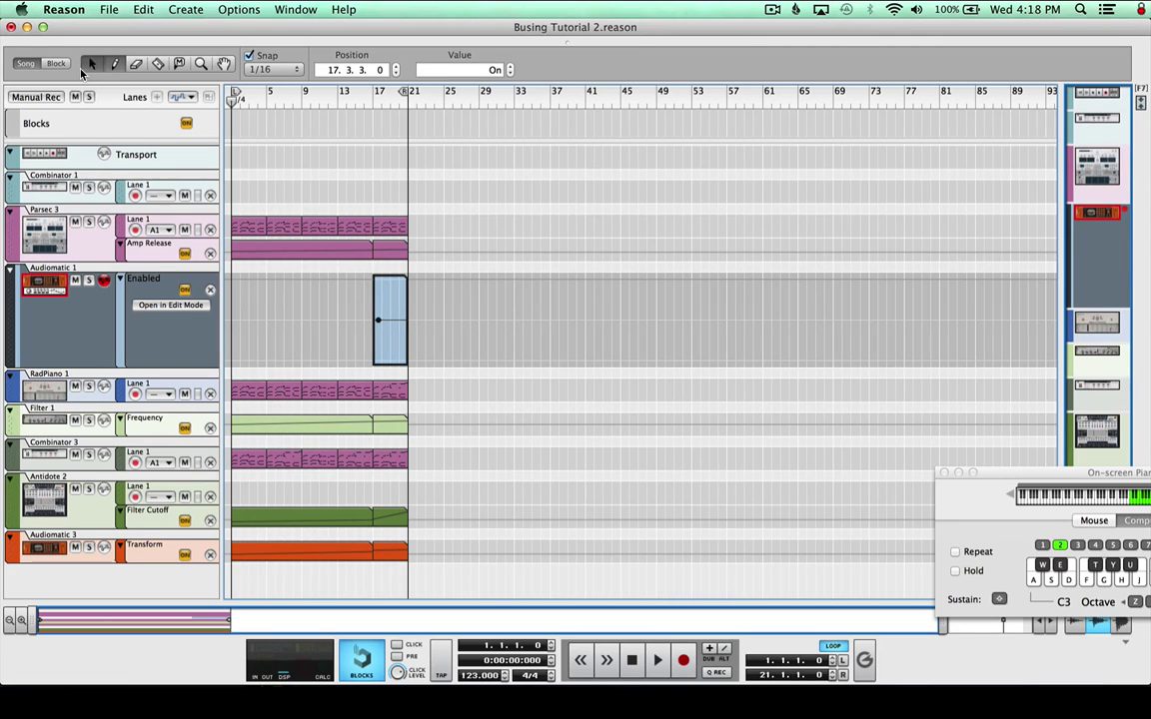
click(84, 70)
click(357, 150)
Play the song from bar 13 through the automated Audiomatic section, and return the song position to the start.
drag(347, 100, 337, 101)
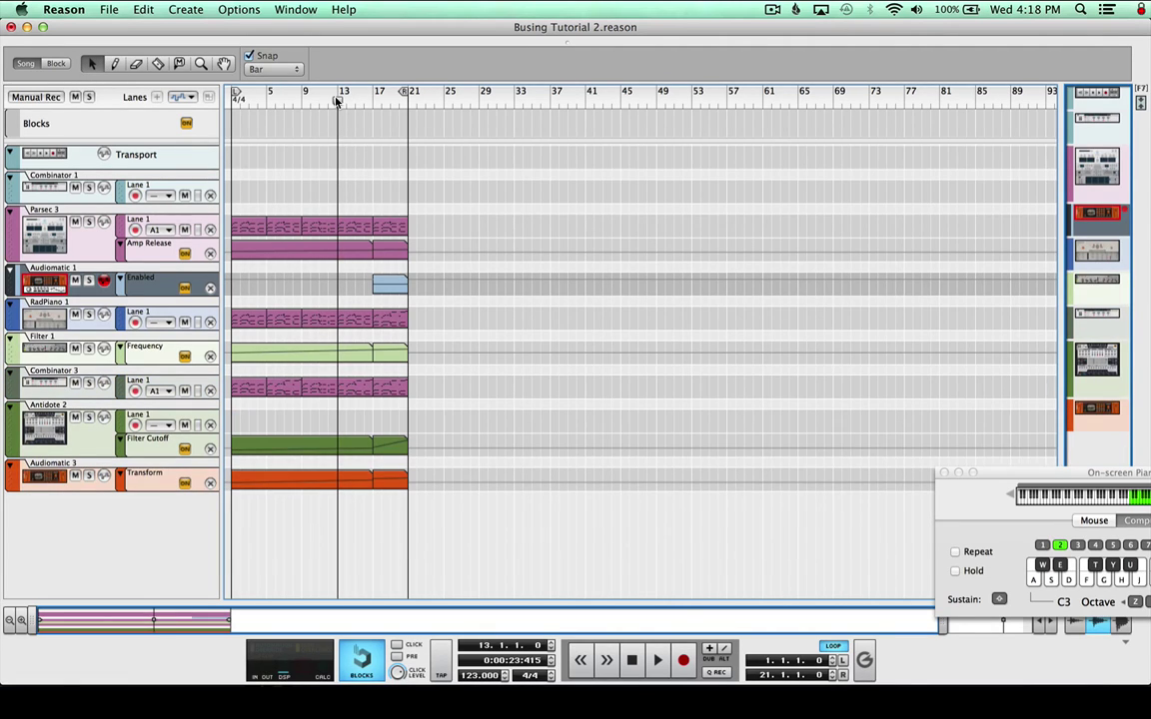
key(space)
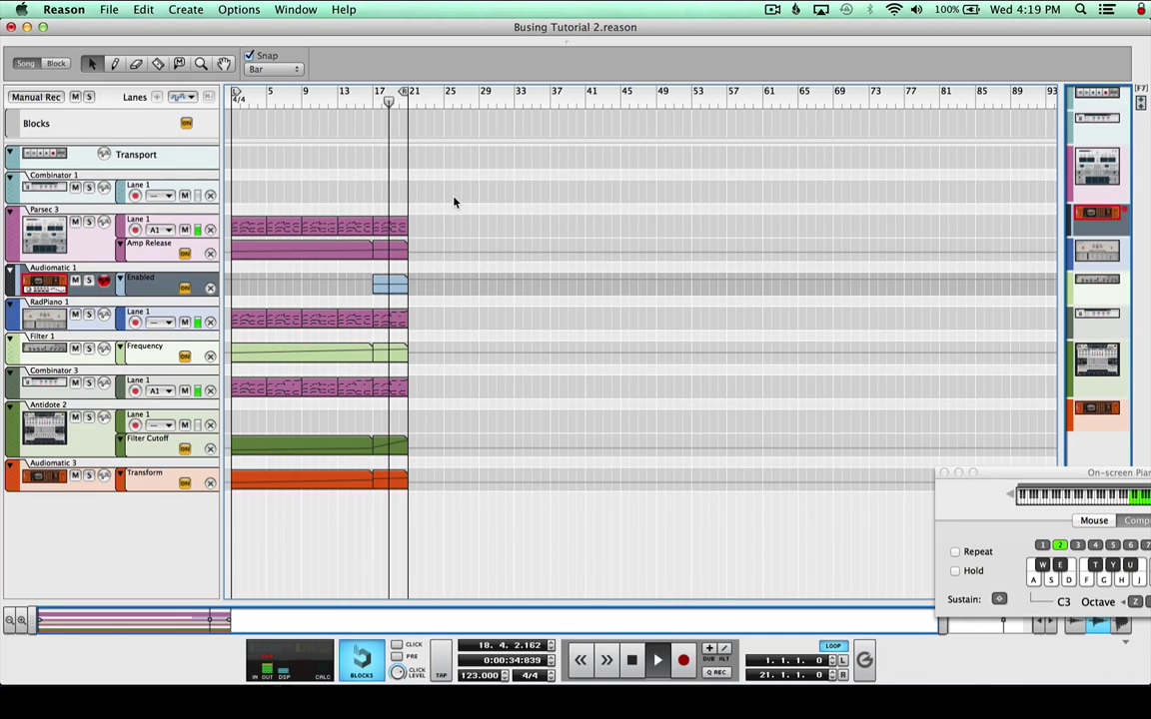
key(space)
drag(388, 102, 213, 110)
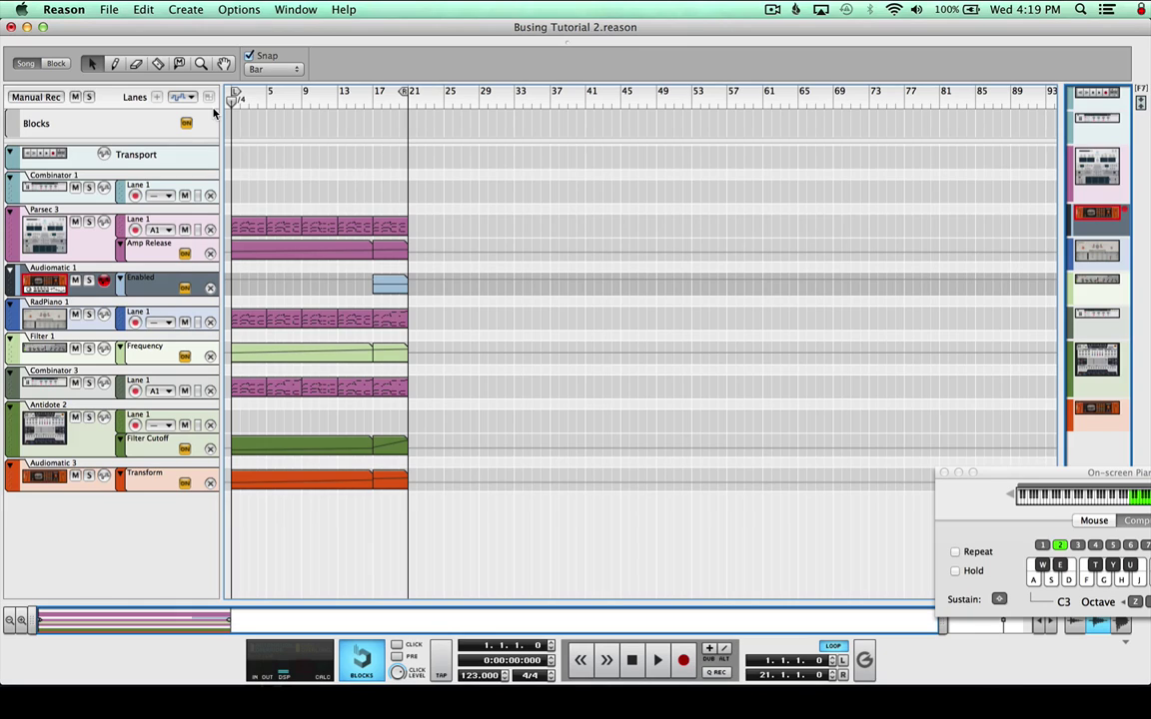
Check the Audiomatic device in the rack alongside the sequencer, and go back to the full sequencer view.
click(316, 9)
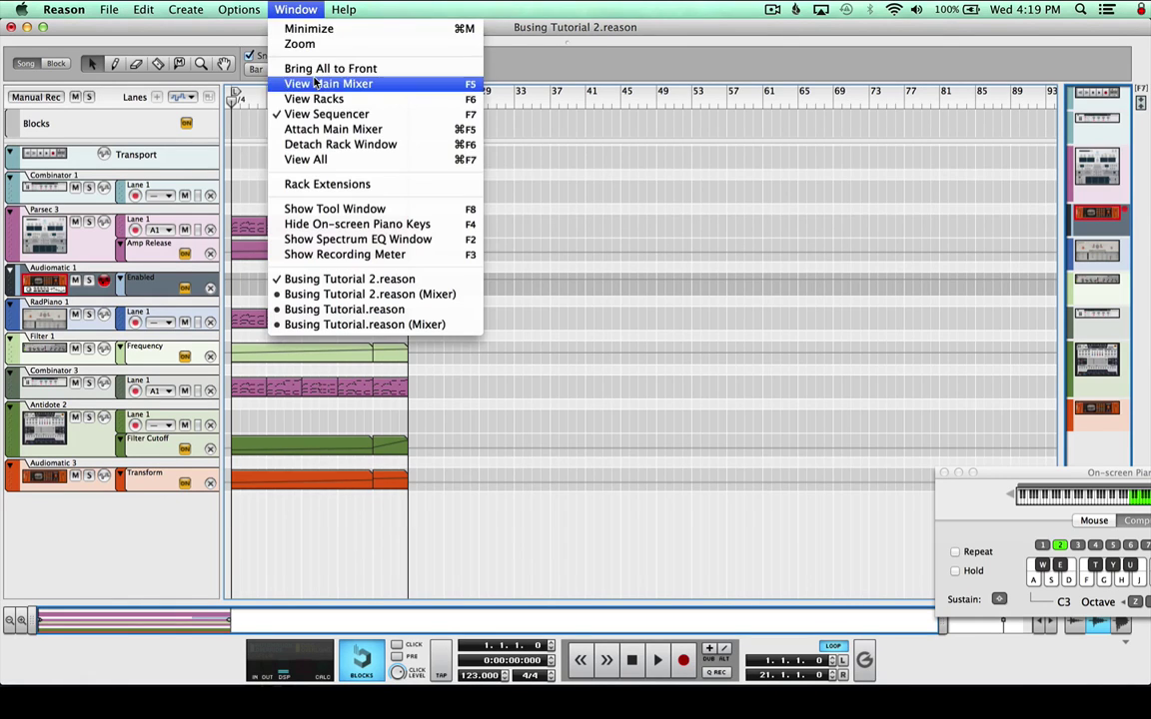
click(290, 106)
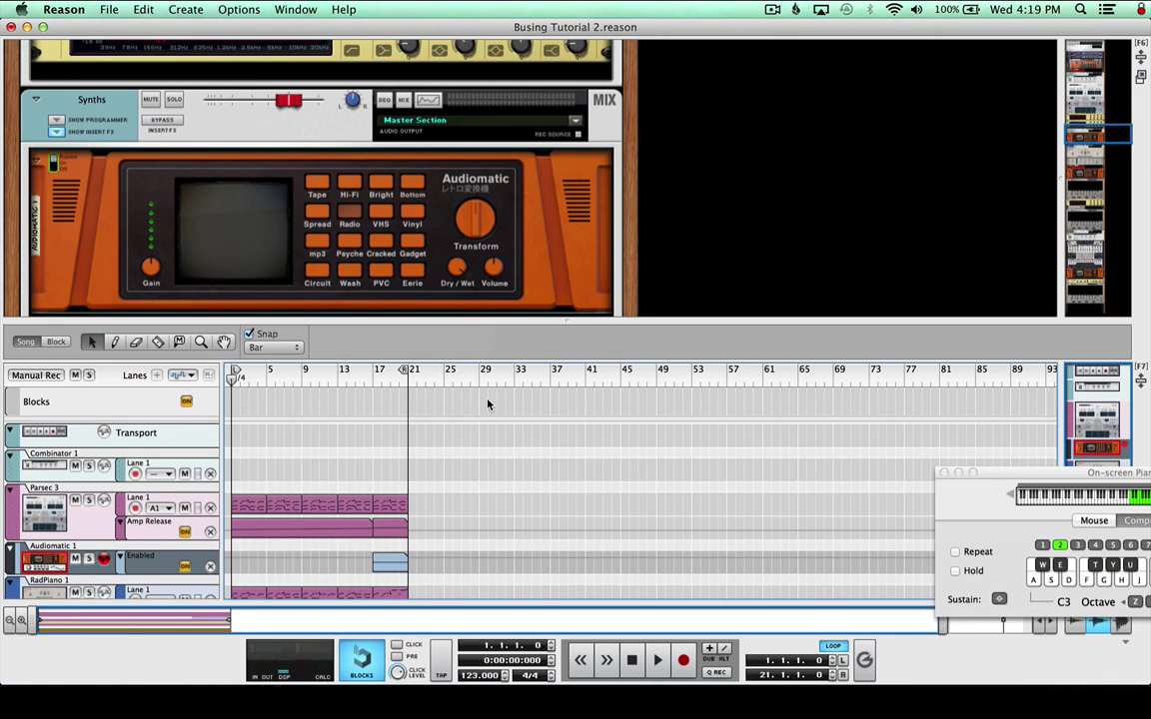
click(296, 9)
click(301, 114)
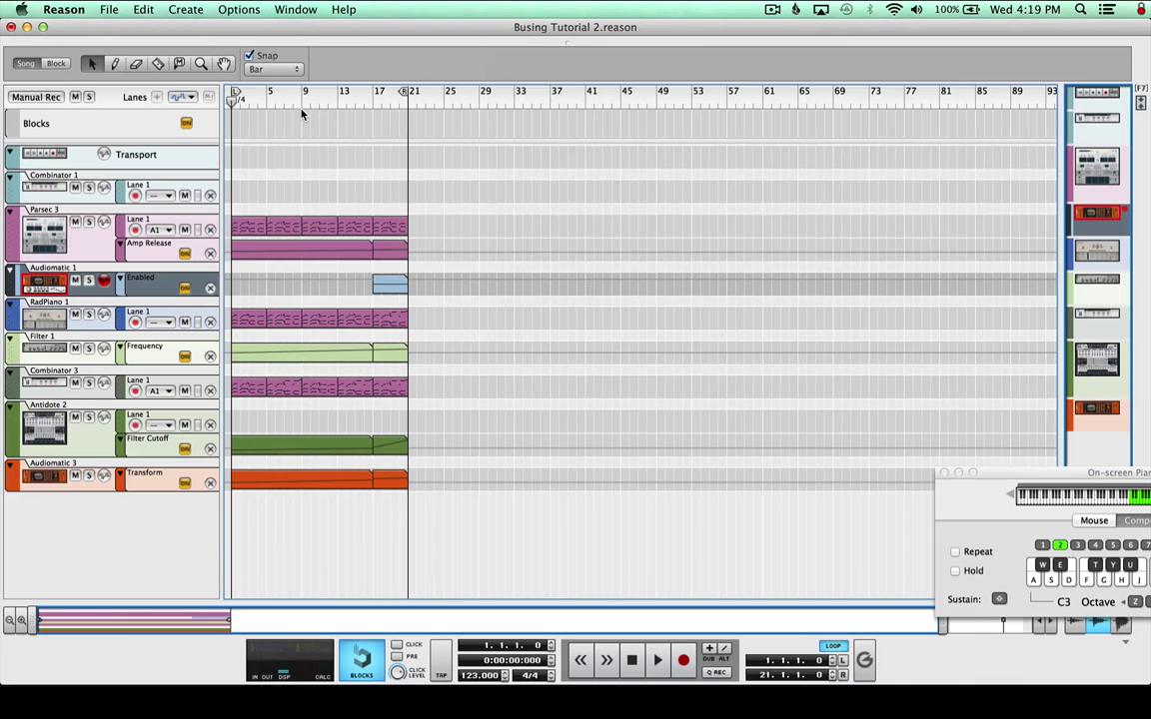